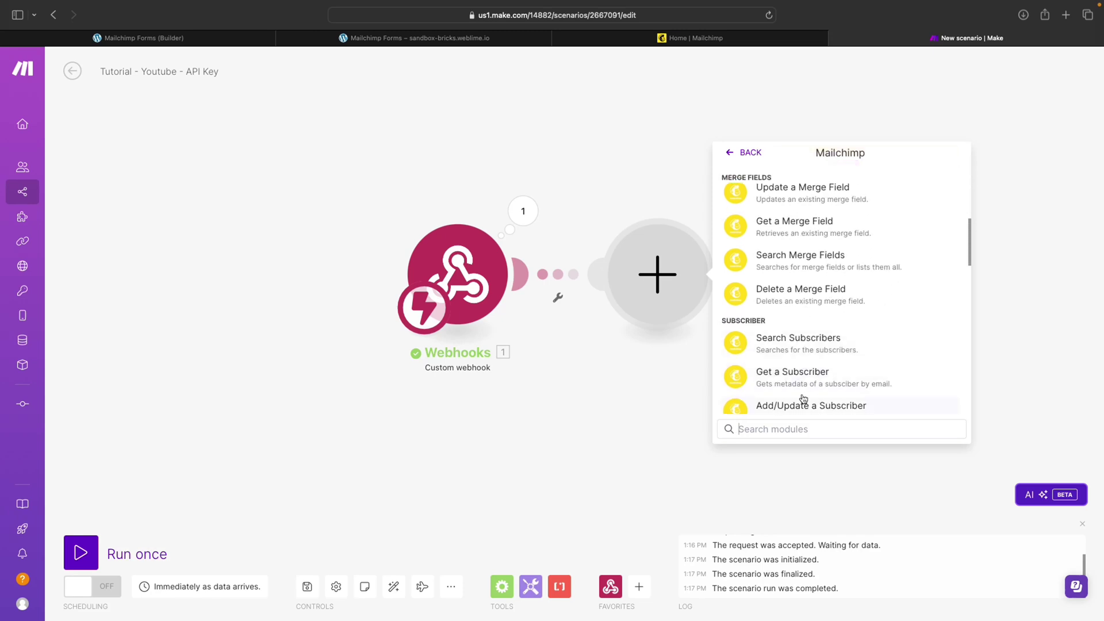
Search the Mailchimp module list for 'subs' and scroll through the results
type("subs")
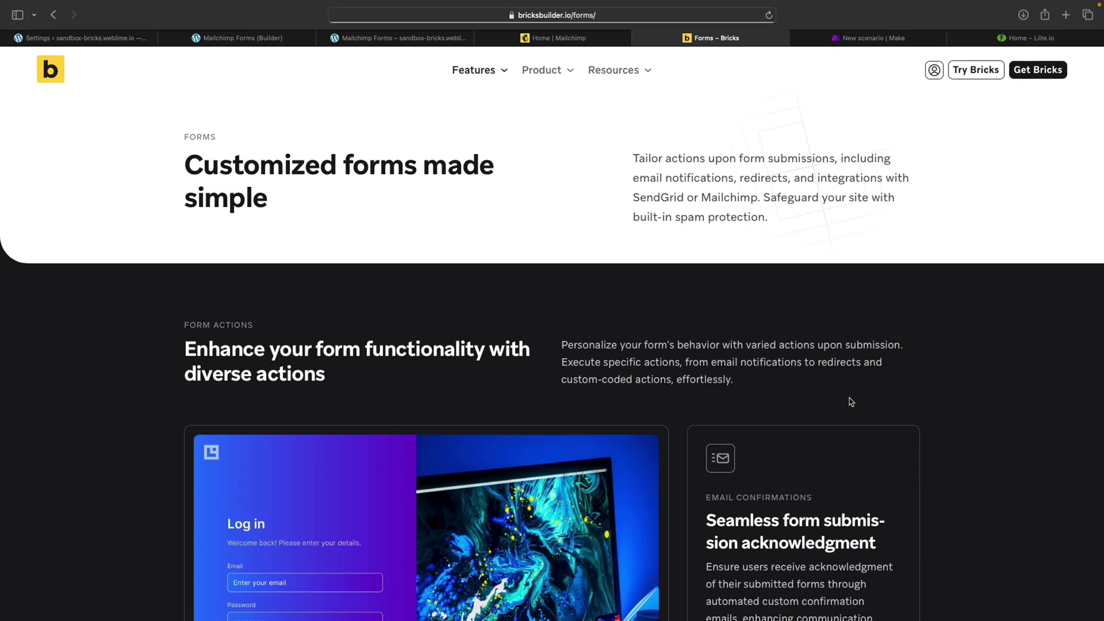
scroll(852, 402, "down", 20)
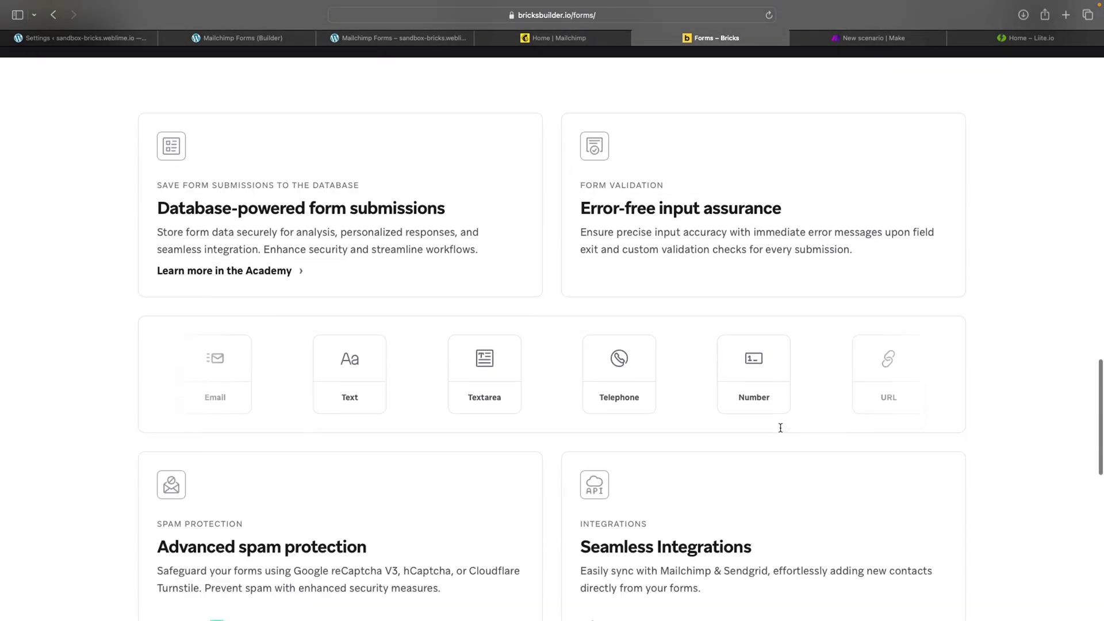
scroll(780, 428, "down", 10)
scroll(589, 274, "up", 4)
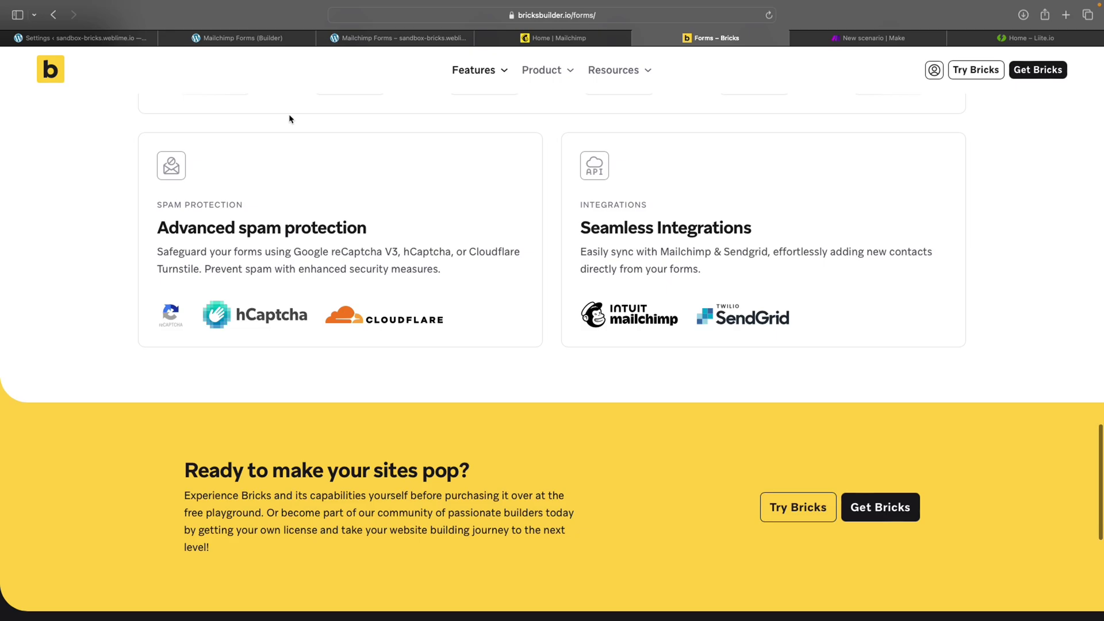
Check the stored MailChimp API key in Bricks settings, then return to the Forms page
left_click(112, 38)
scroll(257, 311, "down", 3)
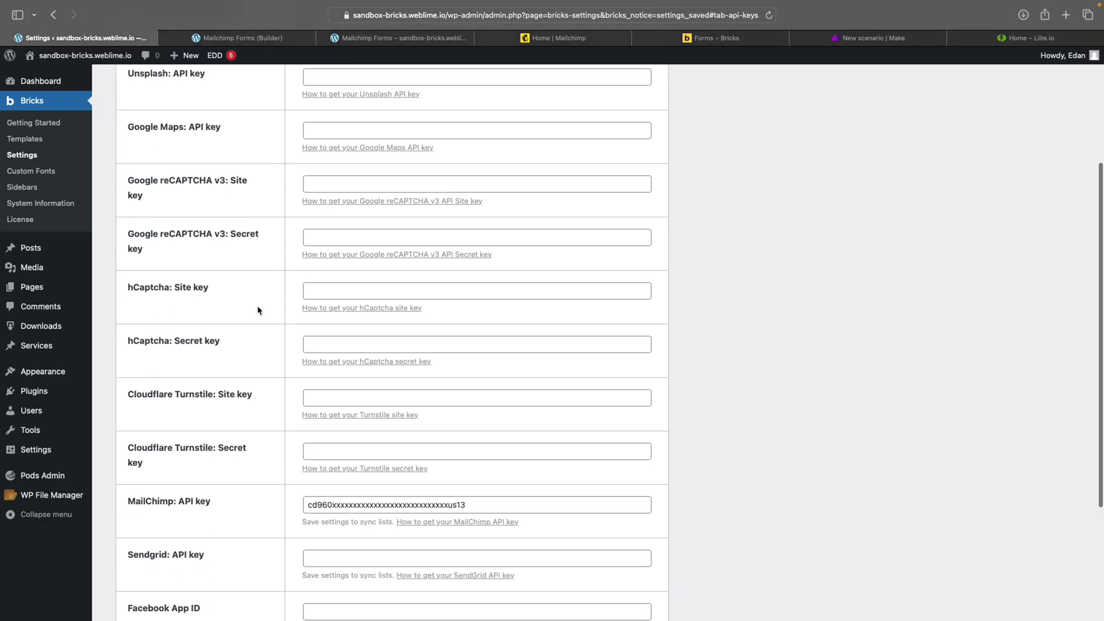
scroll(258, 310, "down", 2)
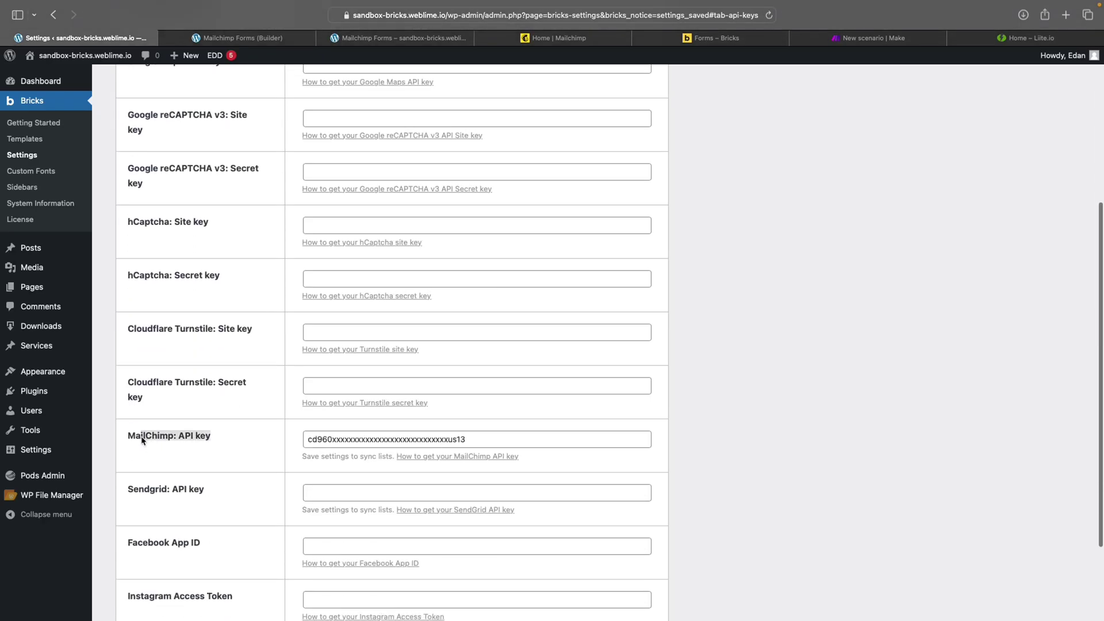
left_click(167, 441)
scroll(482, 262, "up", 4)
scroll(480, 261, "up", 5)
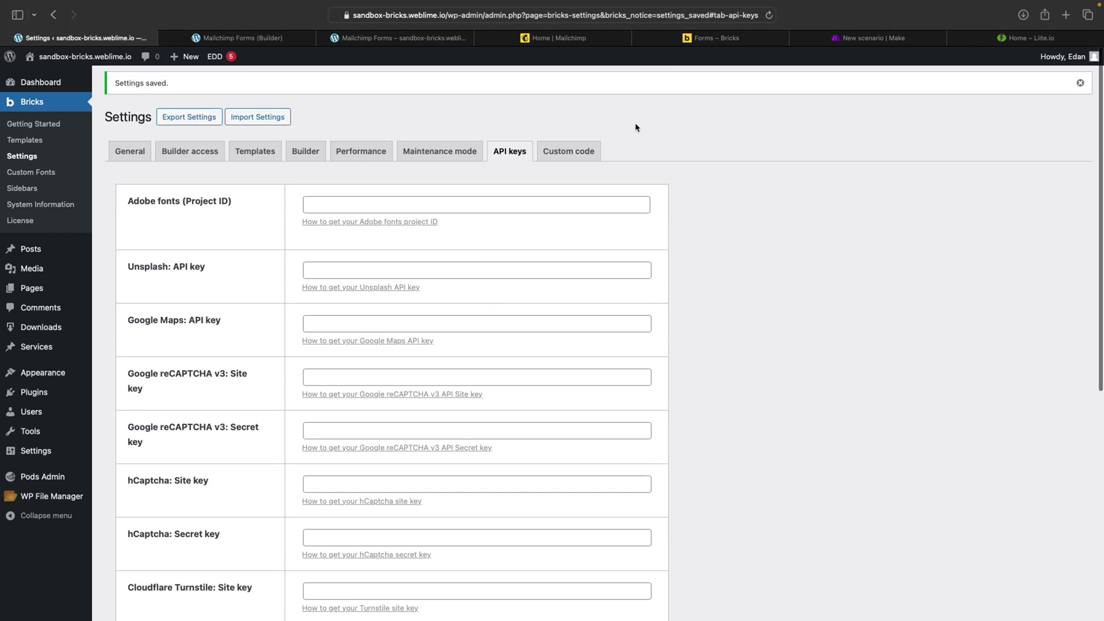
left_click(719, 39)
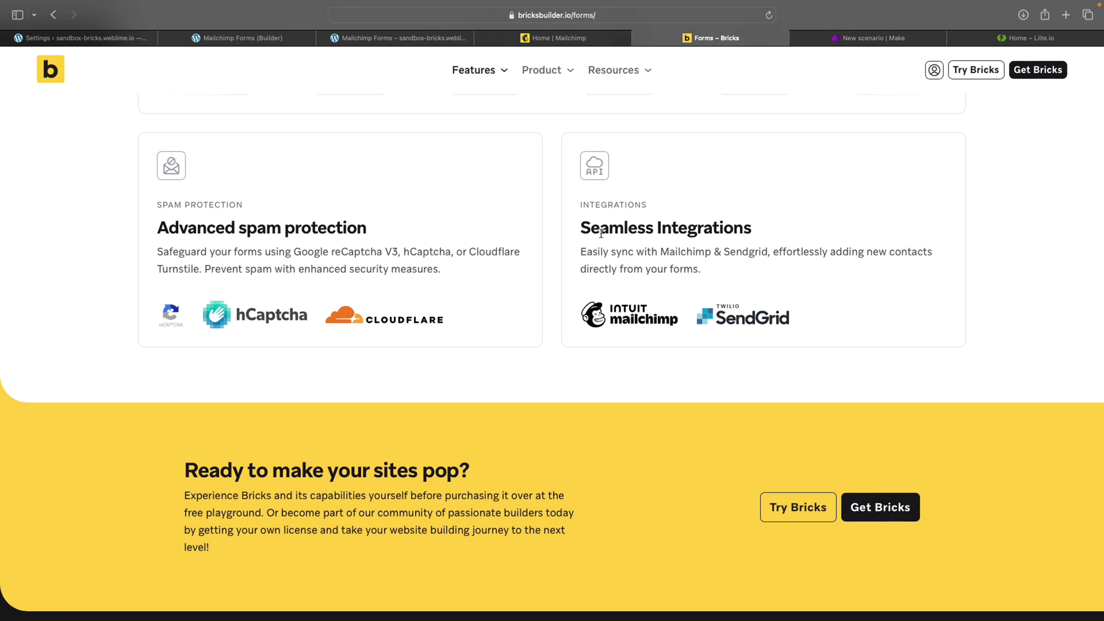
Highlight the Seamless Integrations heading and the sentence about syncing with Mailchimp
left_click_drag(579, 228, 776, 227)
left_click(776, 228)
left_click_drag(599, 254, 685, 253)
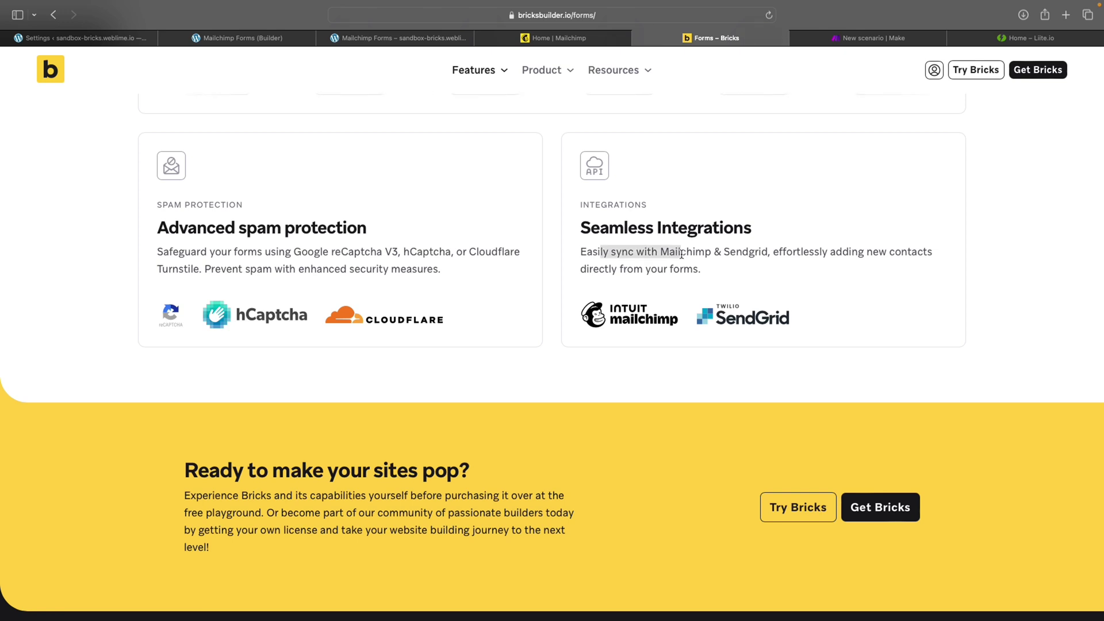
left_click(683, 220)
Glance at the Bricks API key settings, reread the heading, then close the Forms page
left_click(104, 41)
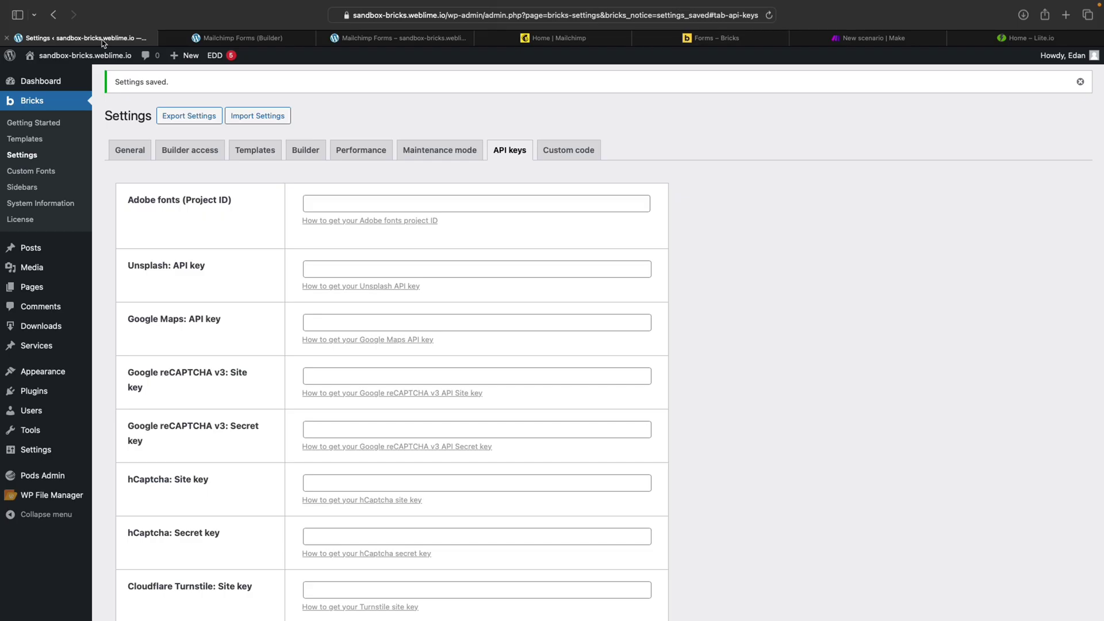
left_click(719, 39)
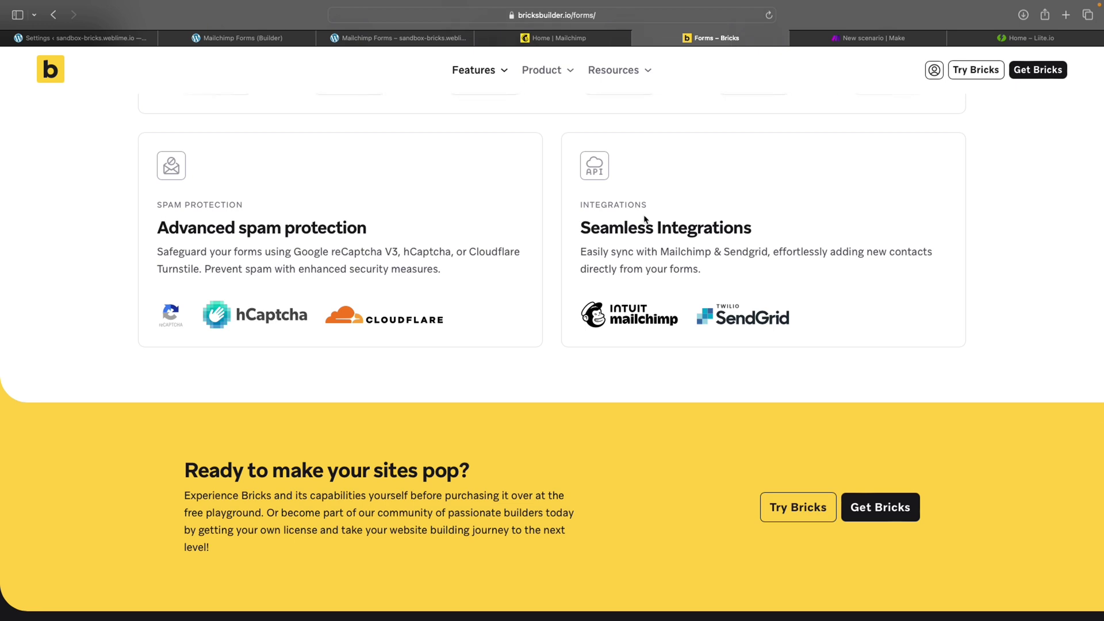
triple_click(603, 230)
left_click(712, 190)
key("super+w")
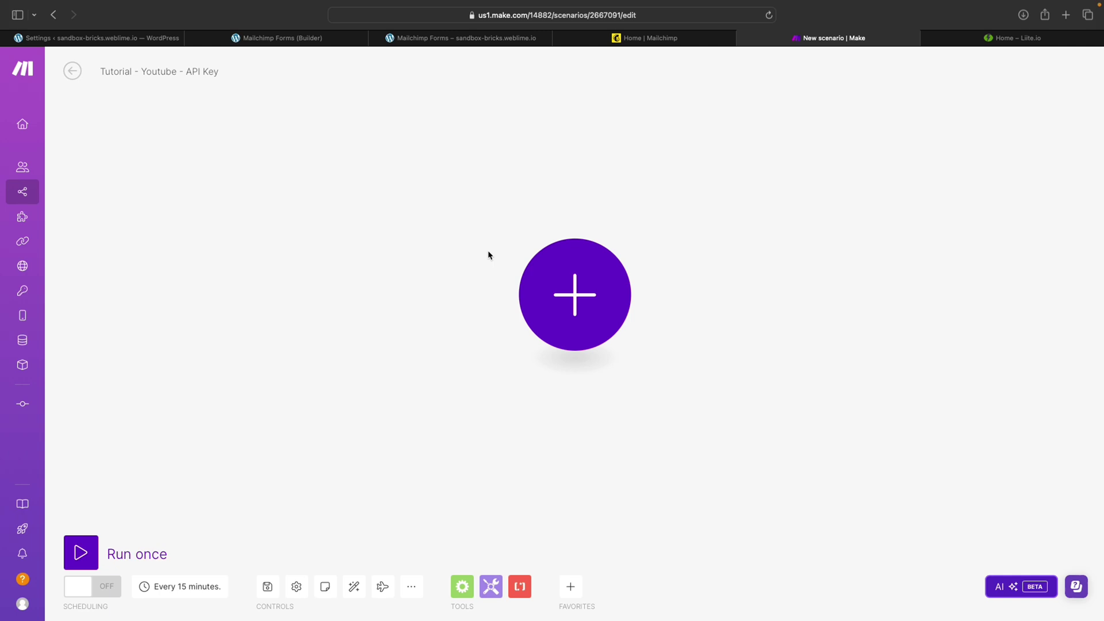
Add a Webhooks Custom webhook trigger as the scenario's first module
left_click(560, 297)
left_click(710, 341)
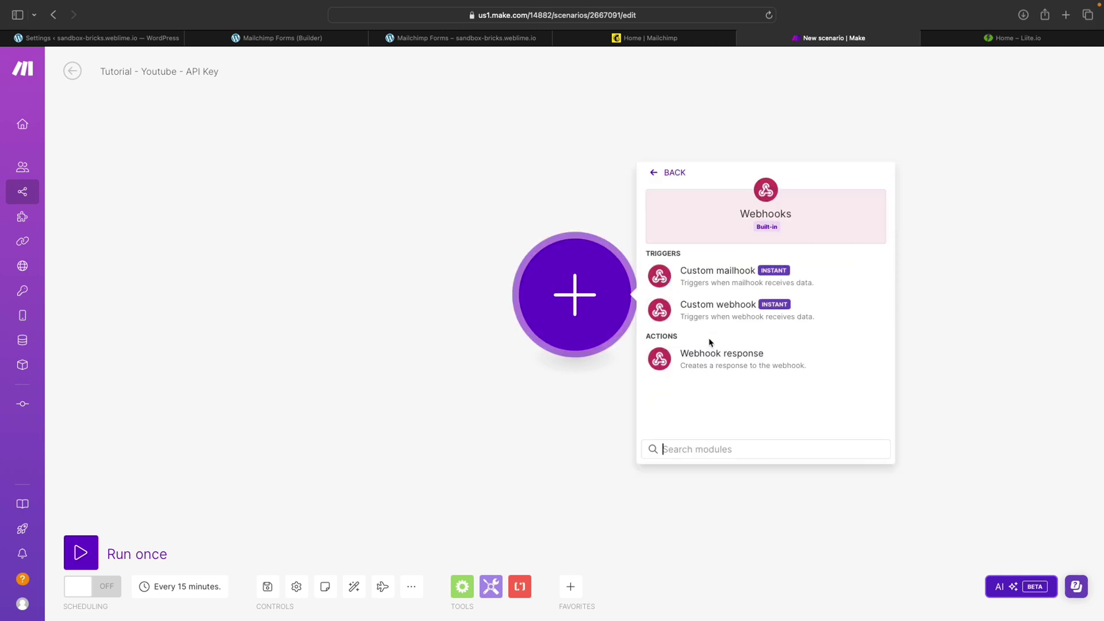
left_click(719, 310)
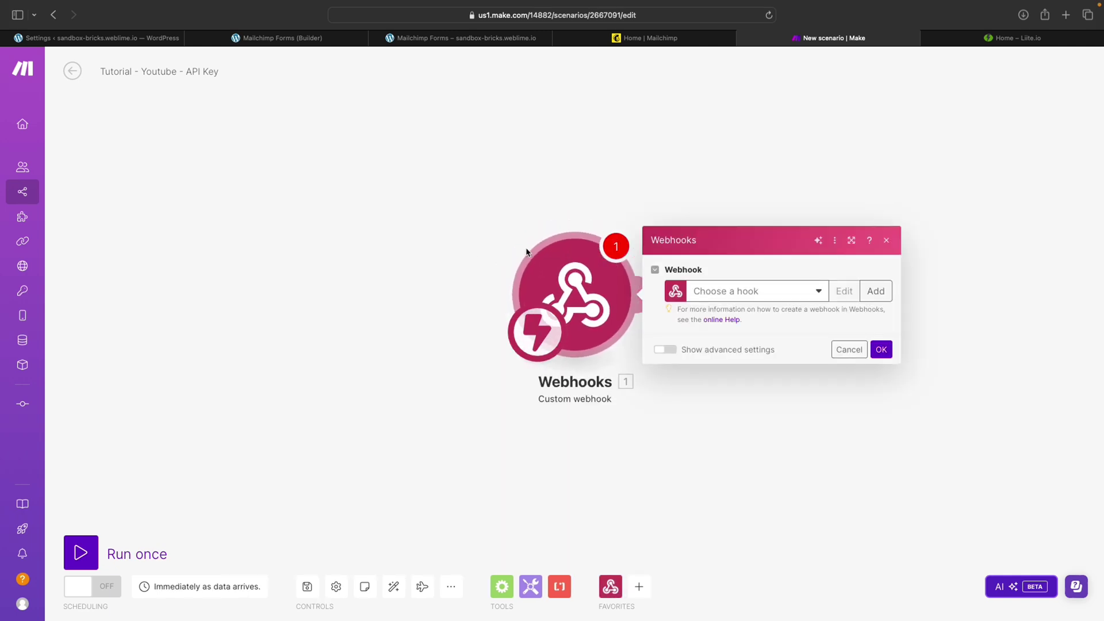
Create and save a new webhook named 'Youtube - Mailchimp - Webhook - Tutorial'
left_click(876, 291)
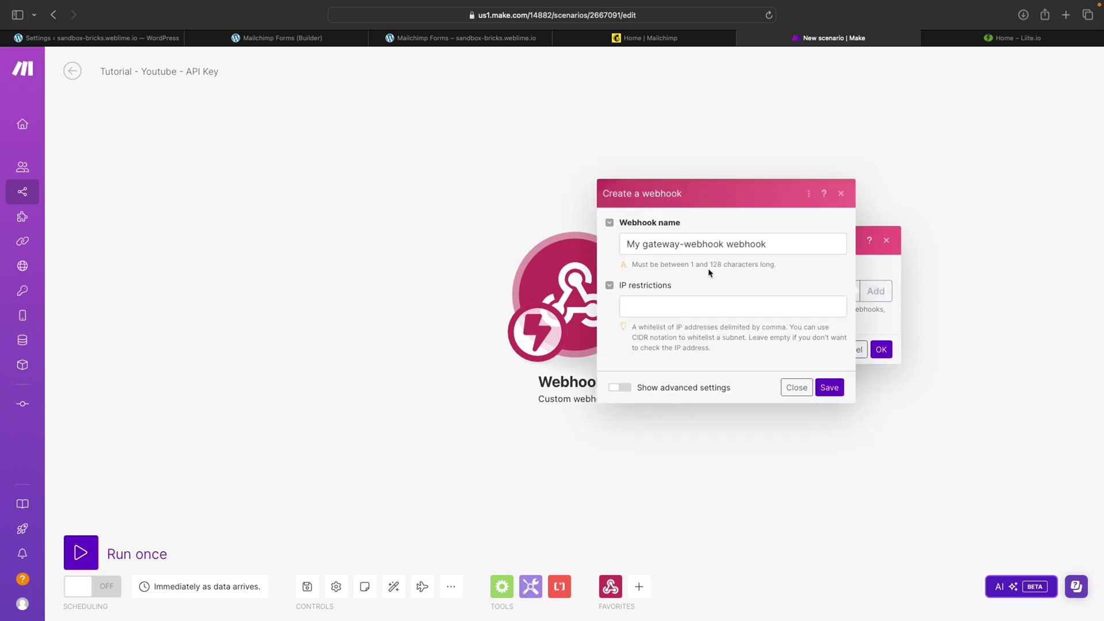
triple_click(791, 245)
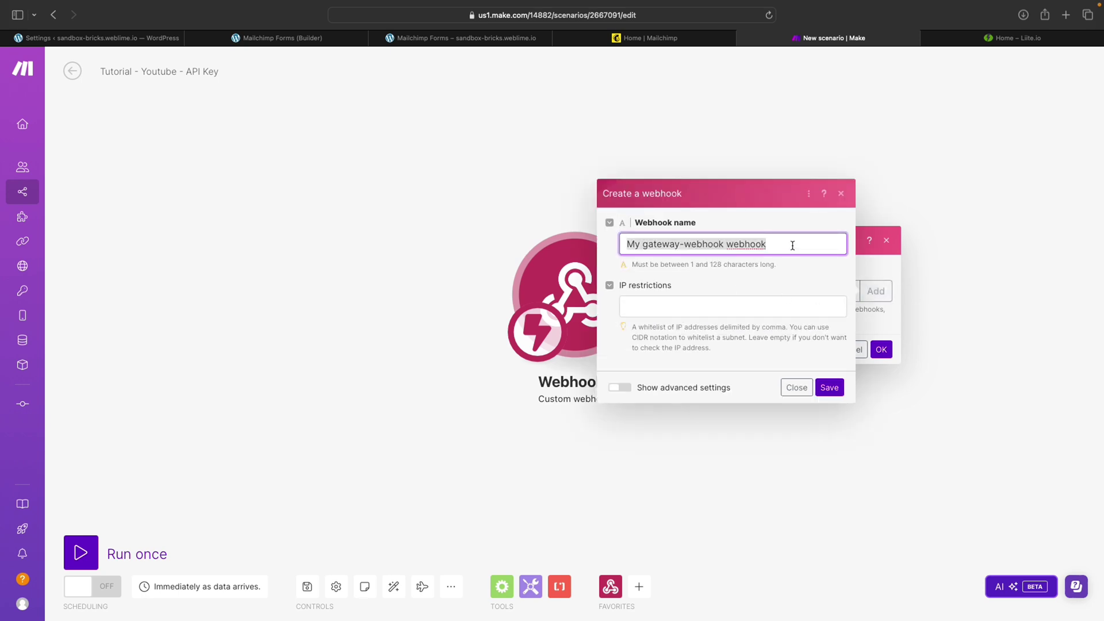
type("Yout")
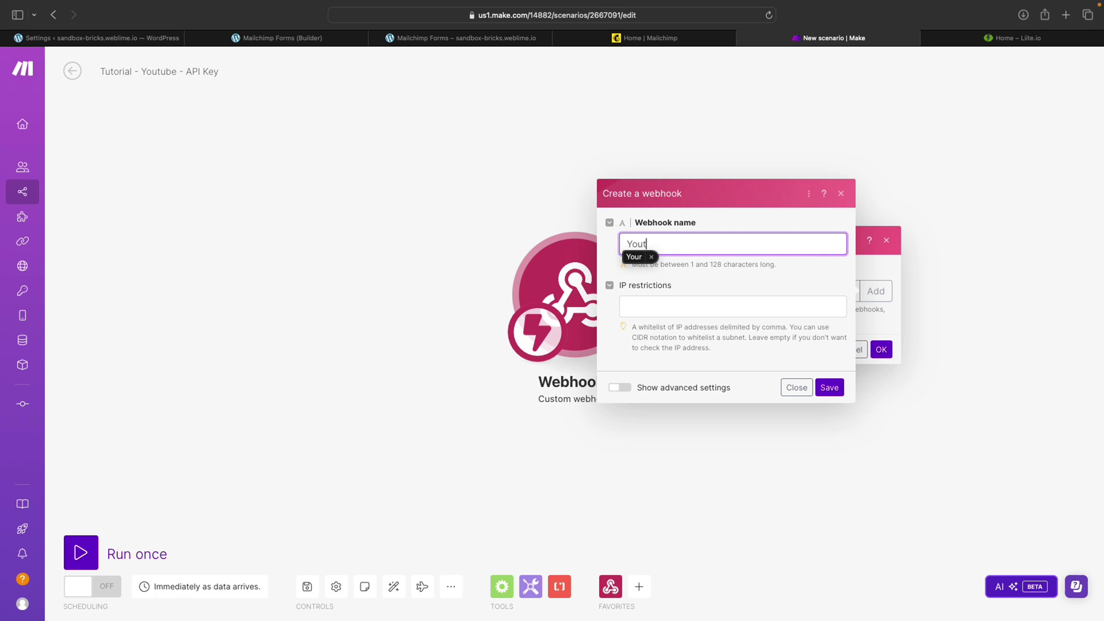
type("ube - Mailchimp")
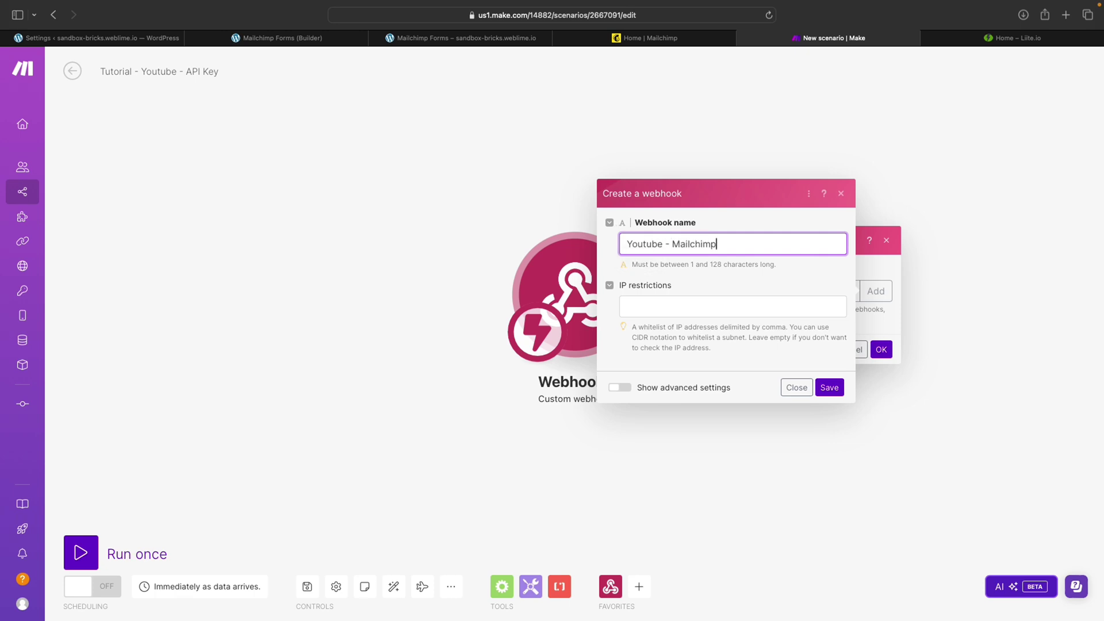
type(" - Webhook - Tutorial")
mouse_move(32, 251)
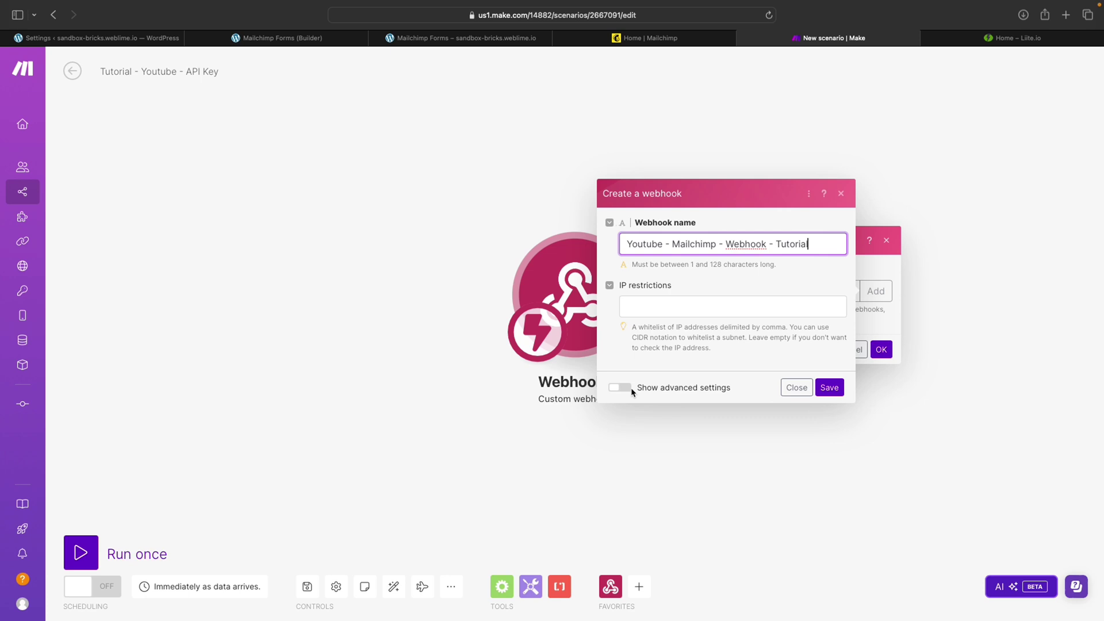
left_click(823, 389)
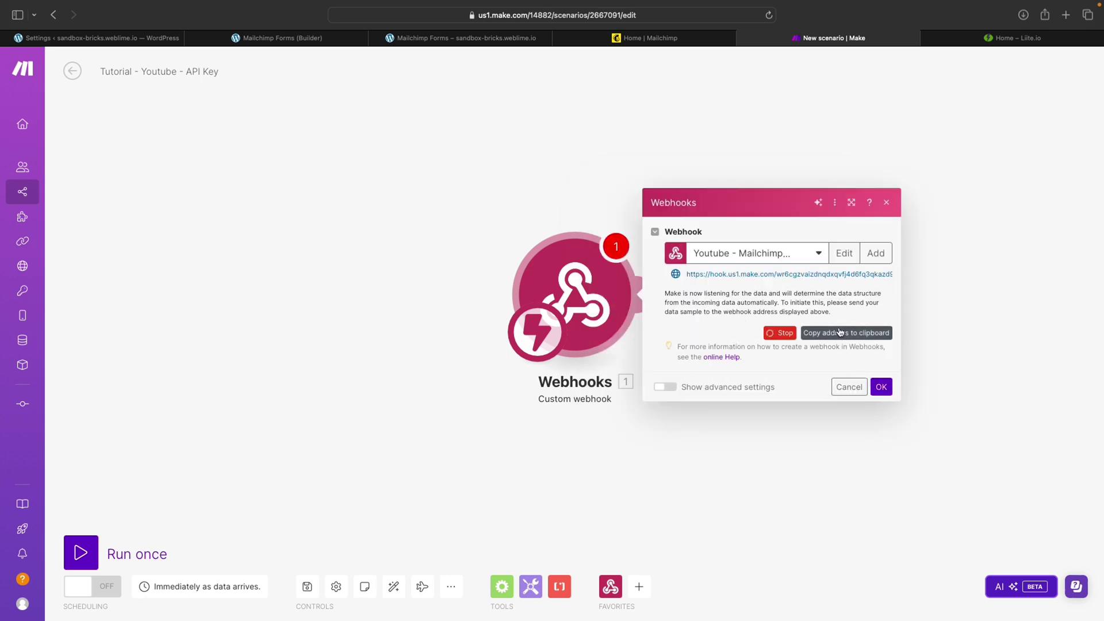
Confirm the webhook trigger settings and check the Mailchimp form's name and email fields
left_click(880, 387)
left_click(289, 38)
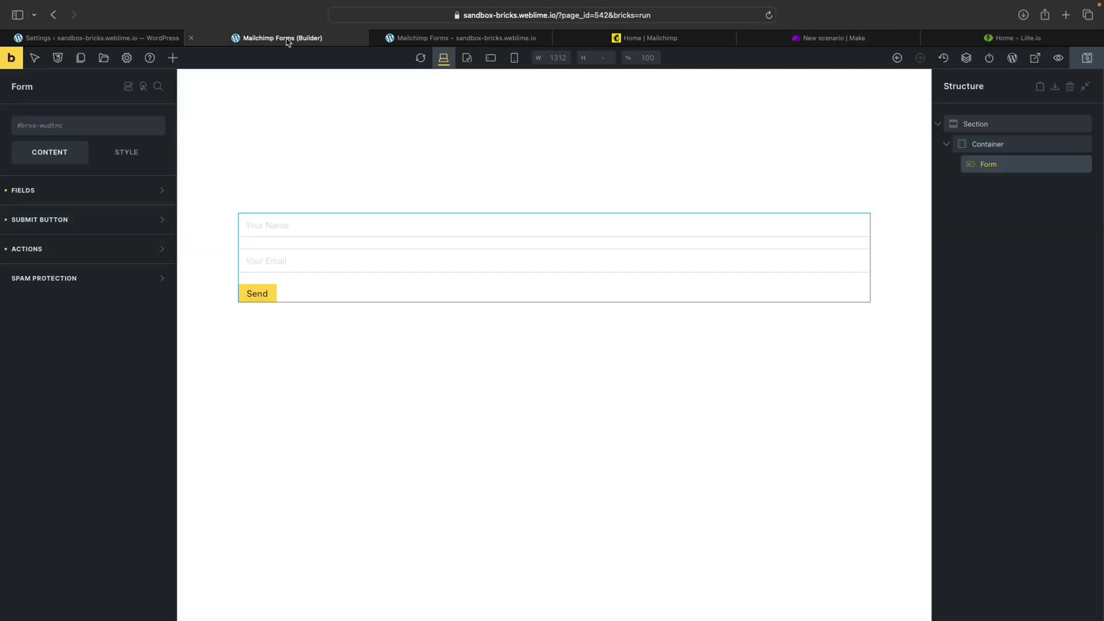
left_click(371, 257)
left_click(339, 231)
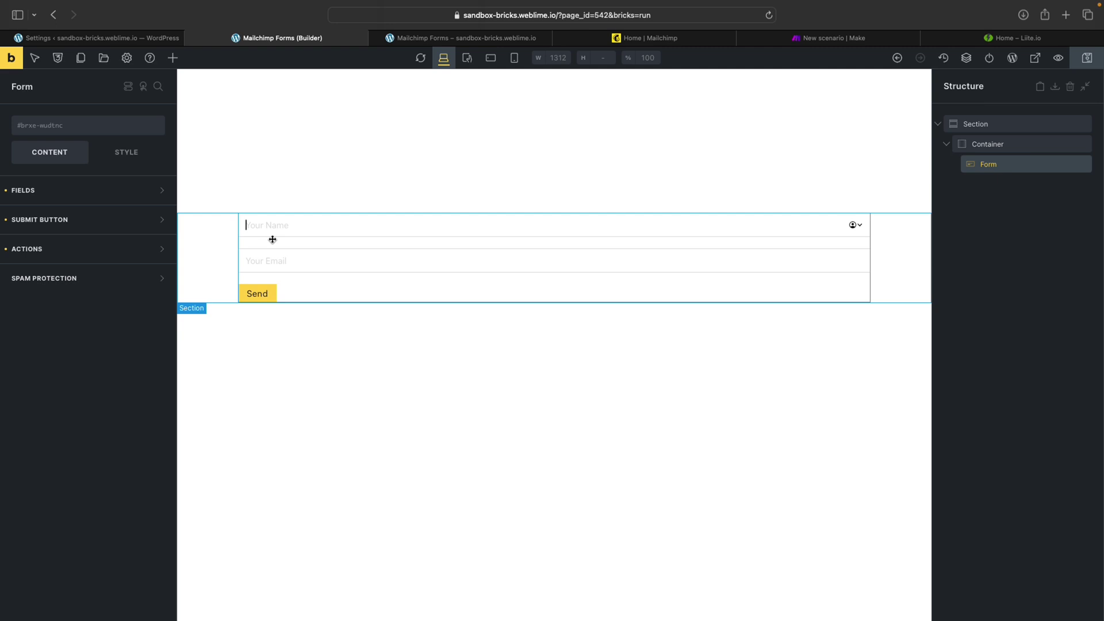
Delete the stored MailChimp API key in Bricks settings and save the empty field
left_click(97, 38)
scroll(409, 353, "down", 10)
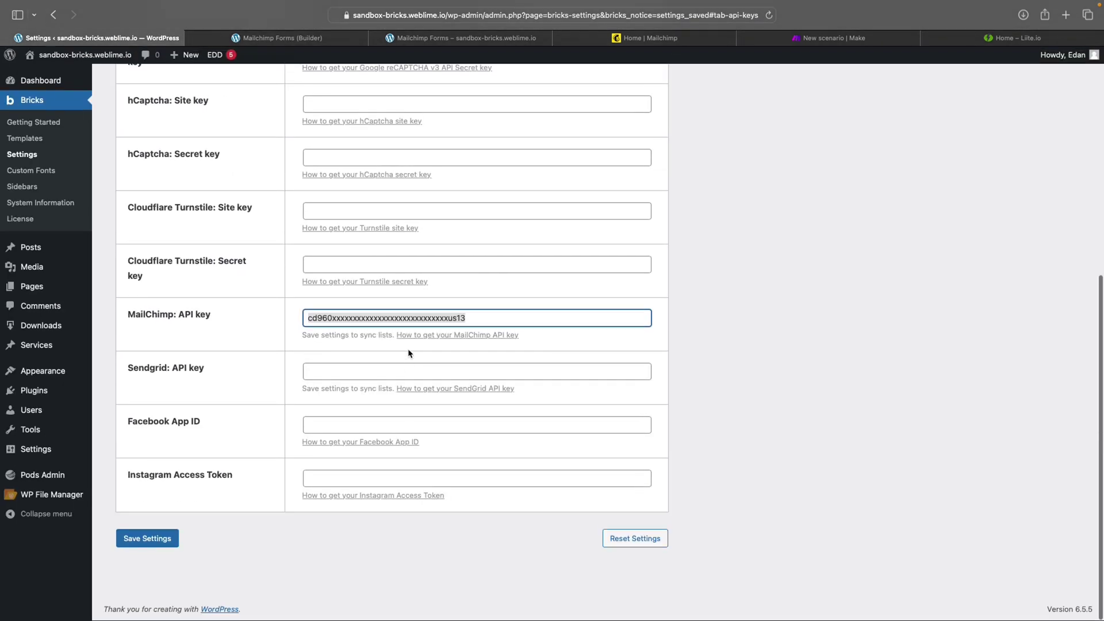
key("BackSpace")
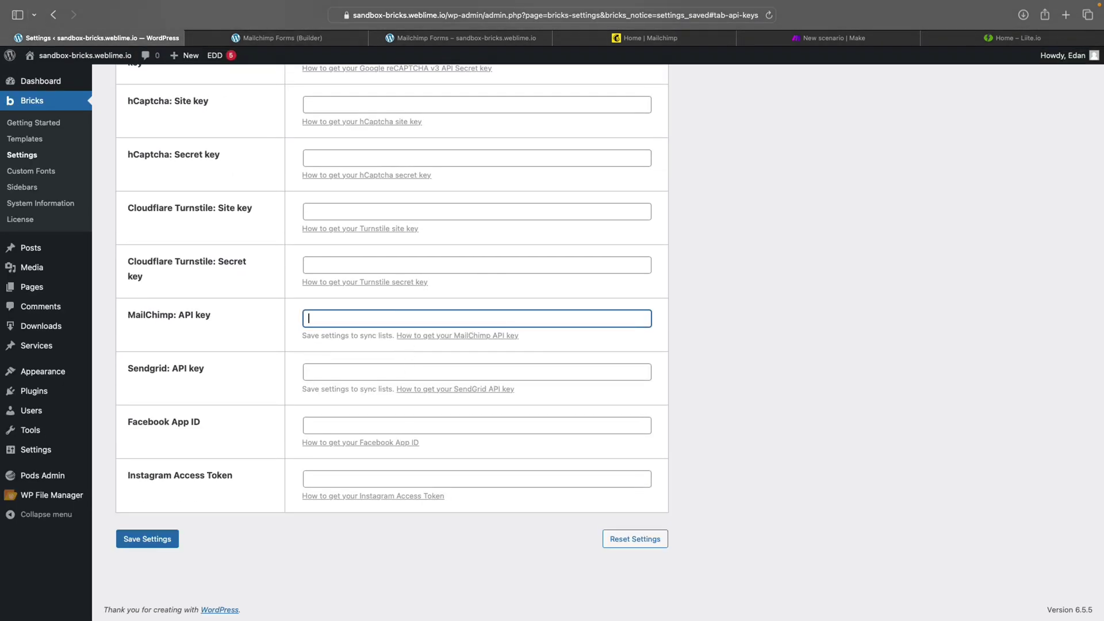
left_click(147, 539)
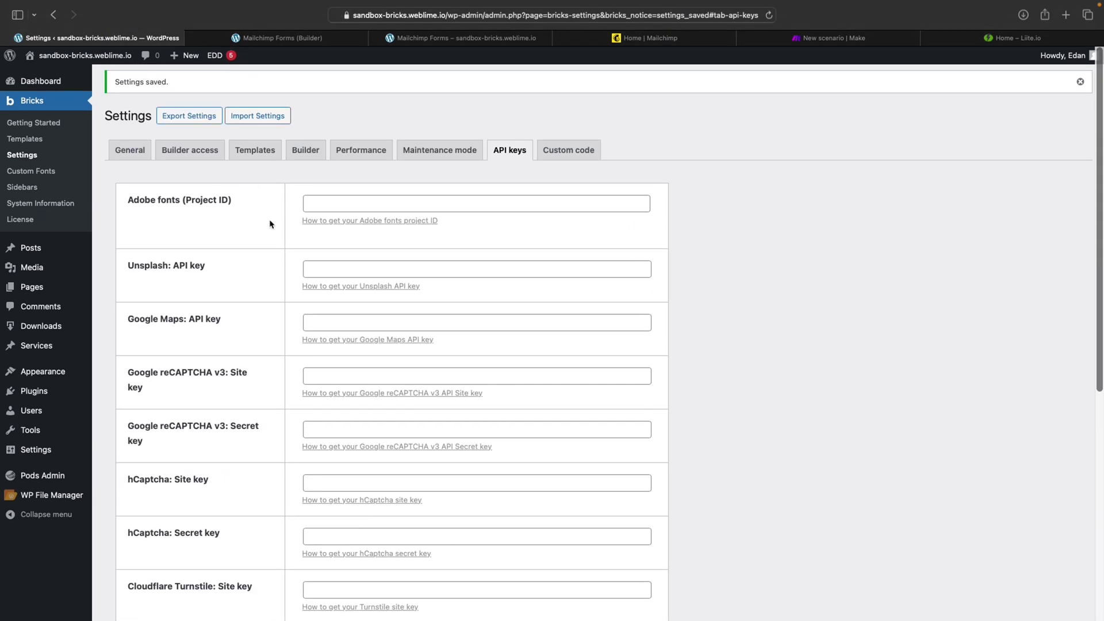
scroll(442, 209, "down", 5)
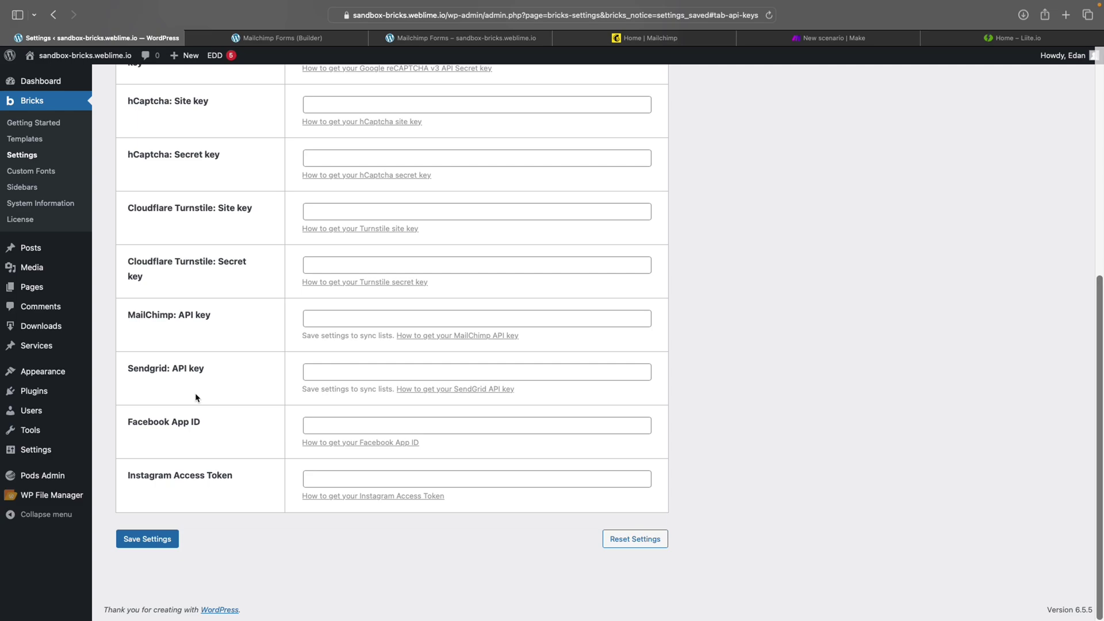
left_click(200, 318)
Close the Bricks settings, select the form's Your Name field, then go to the Liite homepage
key("super+w")
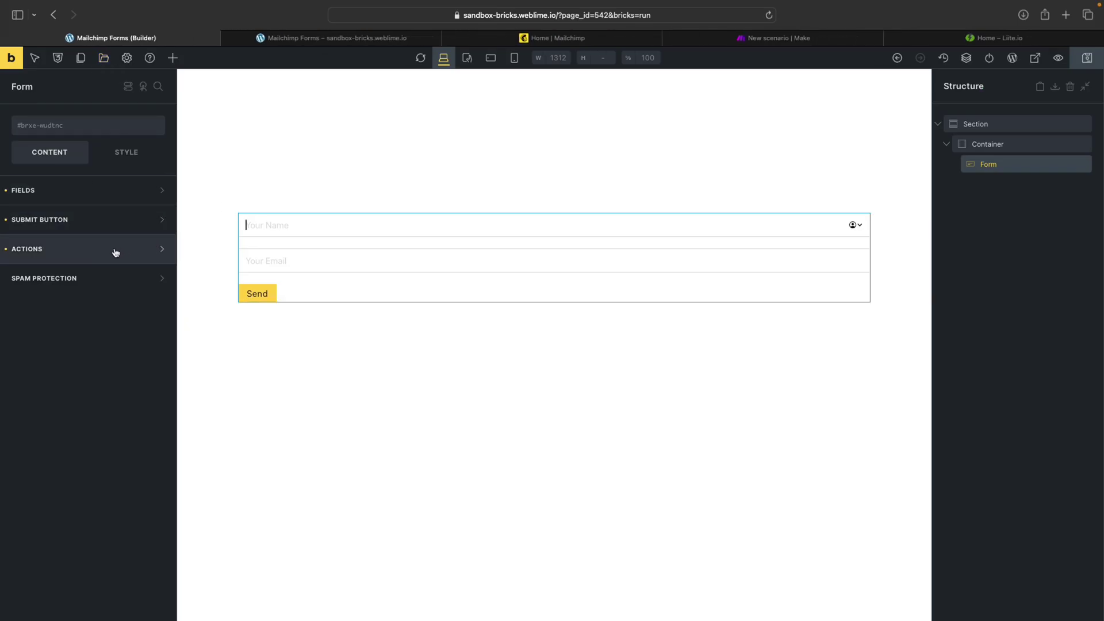
left_click(326, 223)
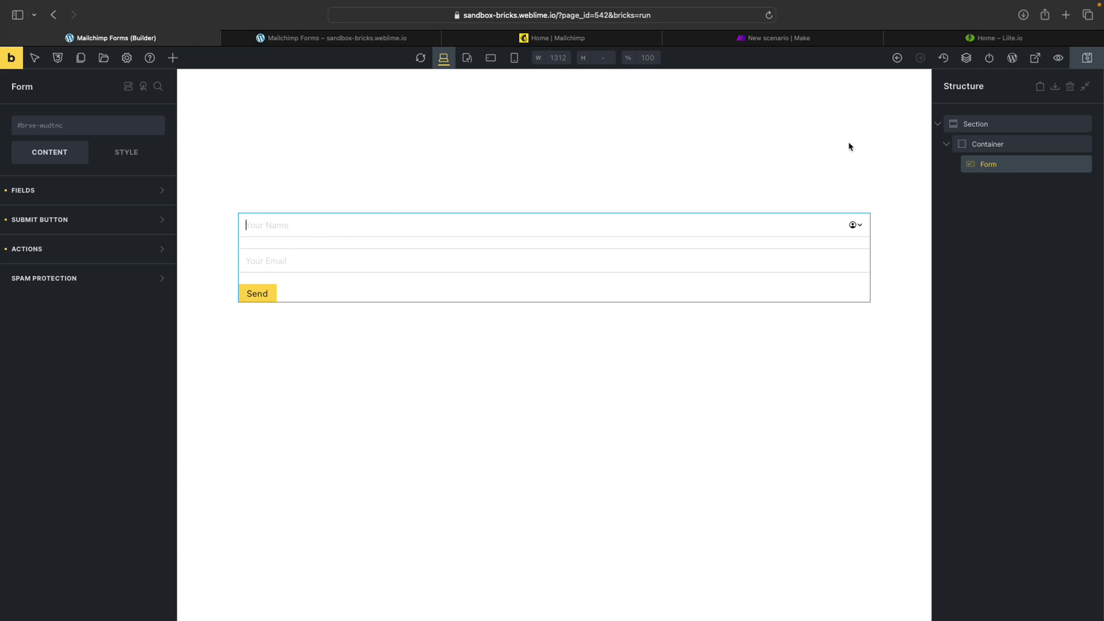
left_click(1003, 40)
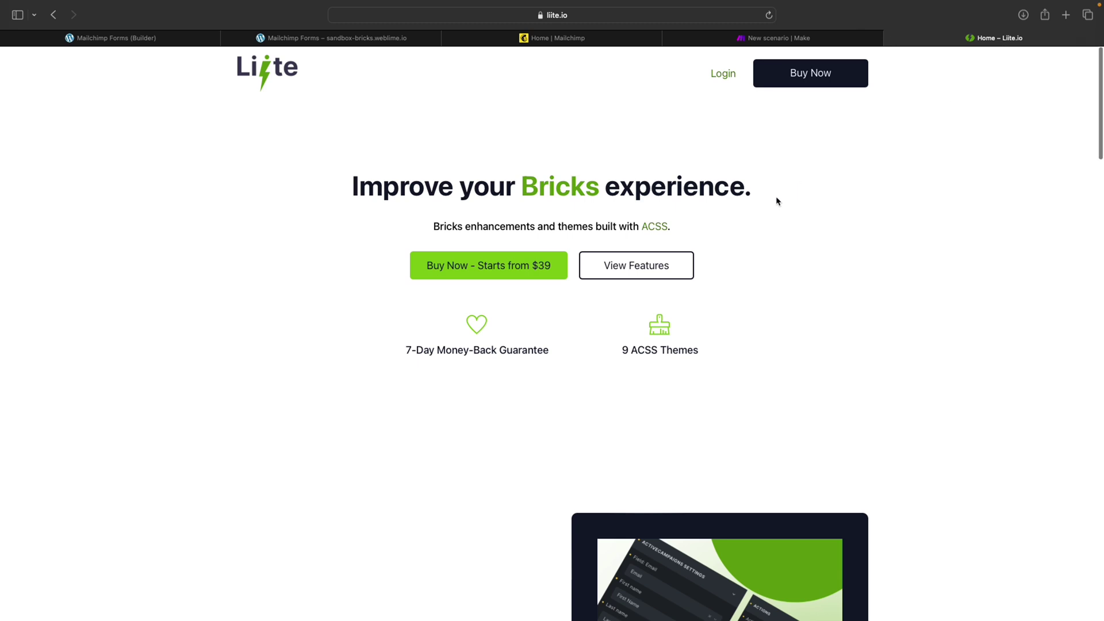
Scroll down the Liite homepage, highlighting passages along the way
scroll(776, 197, "down", 2)
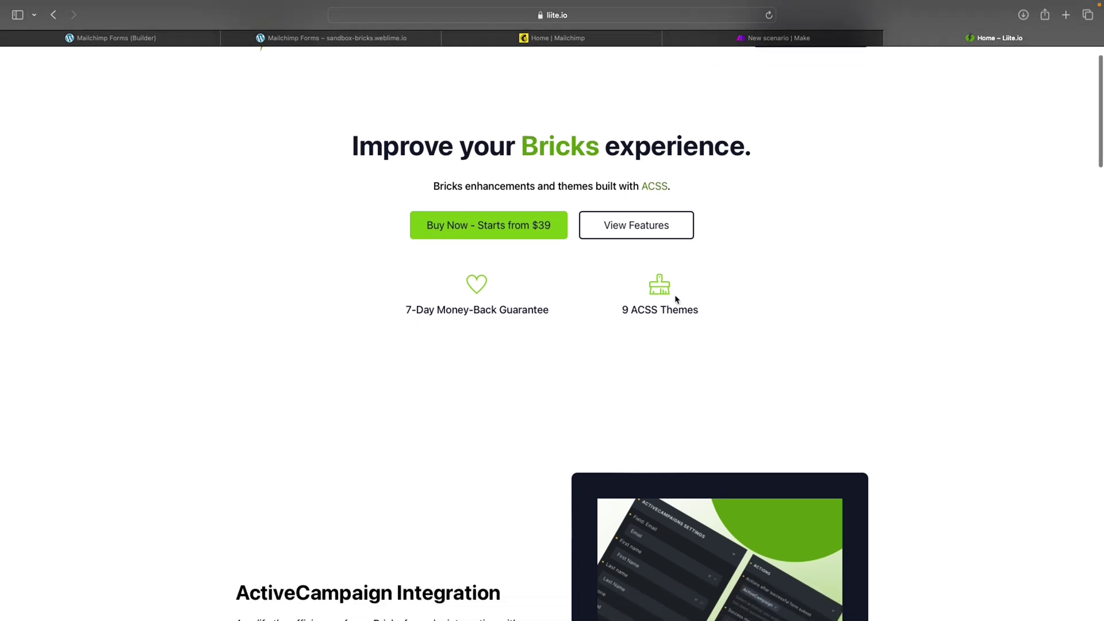
left_click_drag(622, 311, 670, 316)
left_click(680, 316)
scroll(683, 314, "down", 8)
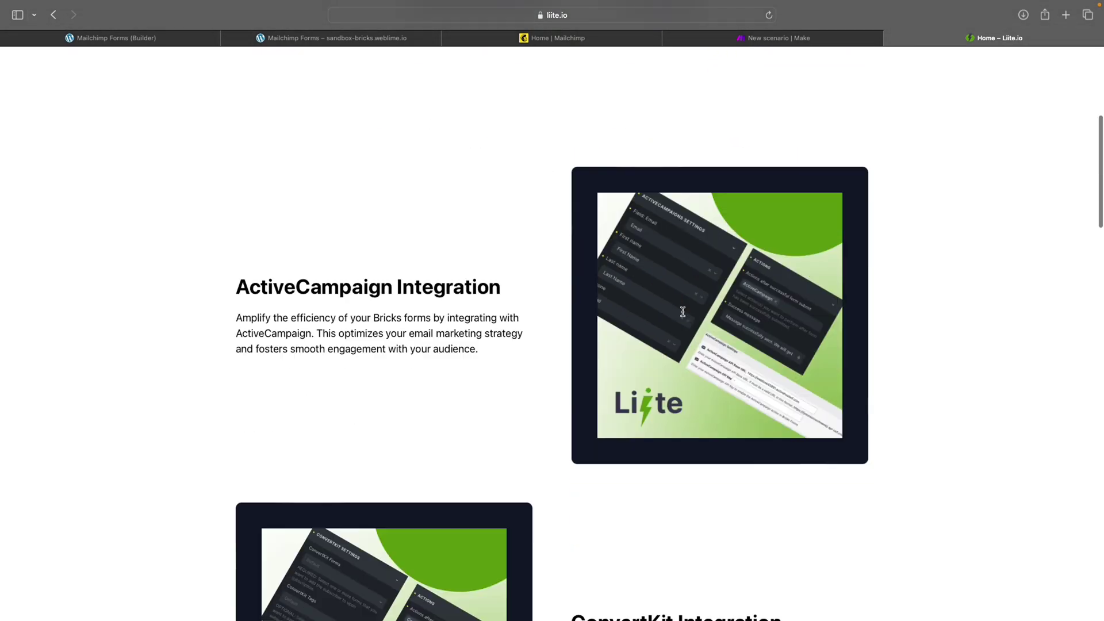
scroll(345, 265, "up", 2)
left_click_drag(281, 223, 400, 223)
left_click(401, 223)
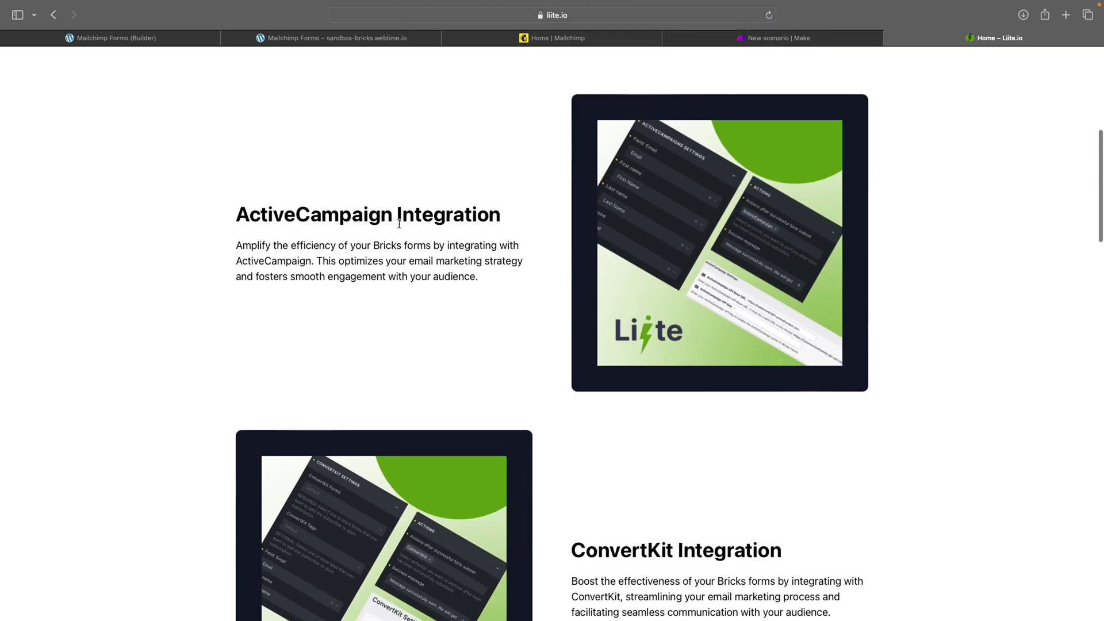
scroll(399, 224, "down", 6)
scroll(399, 223, "down", 12)
scroll(575, 249, "up", 2)
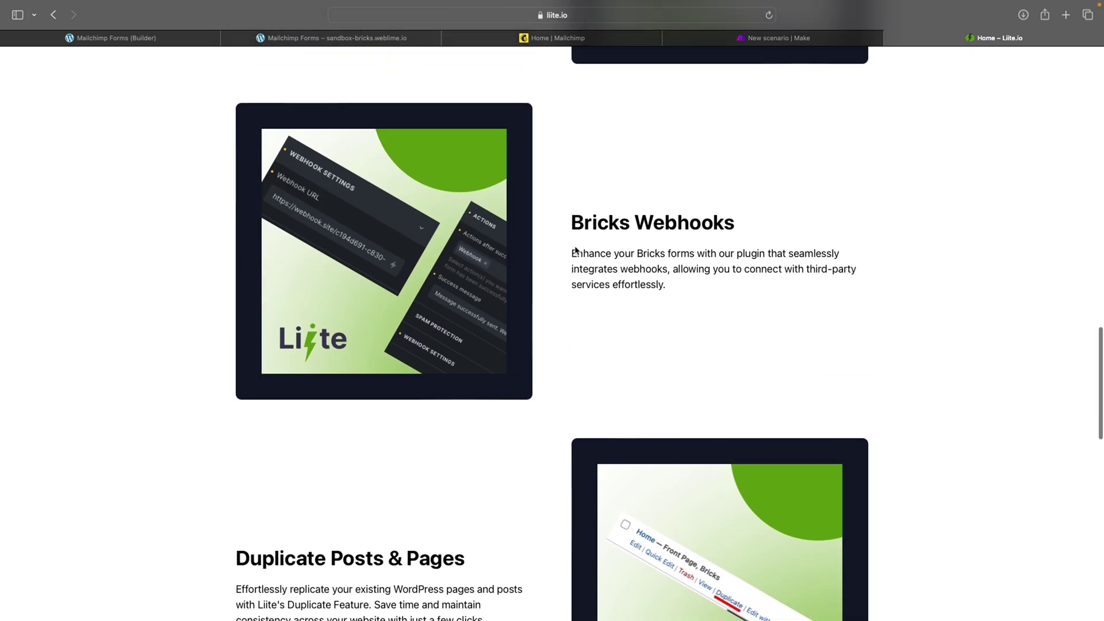
Highlight the Bricks Webhooks heading to review the webhook plugin feature
left_click_drag(572, 236, 733, 244)
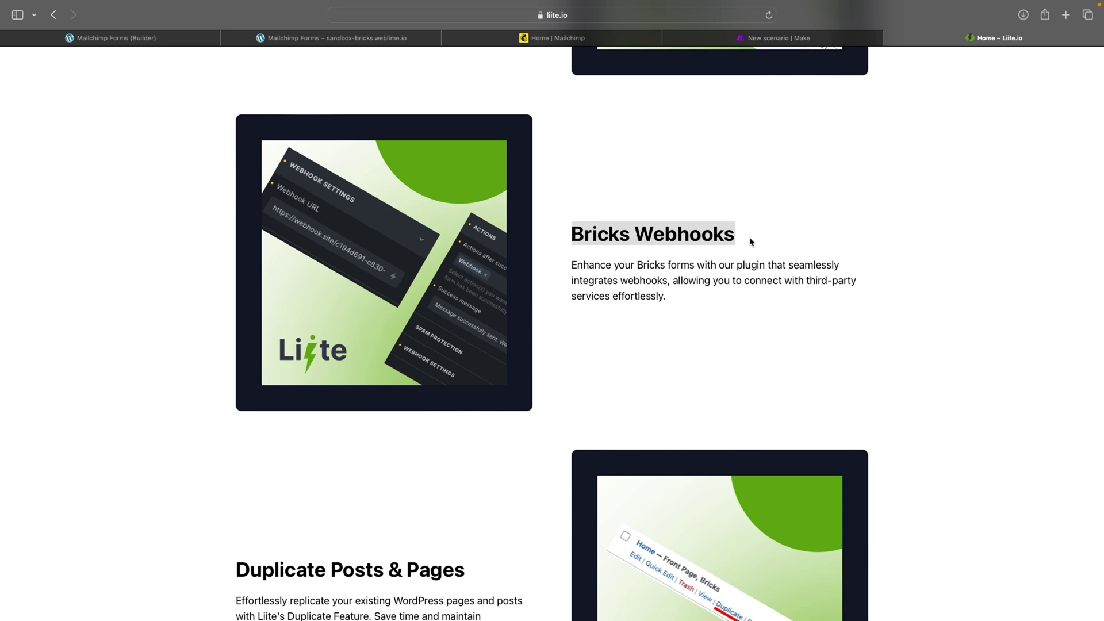
left_click(751, 242)
scroll(750, 240, "down", 1)
scroll(750, 240, "up", 2)
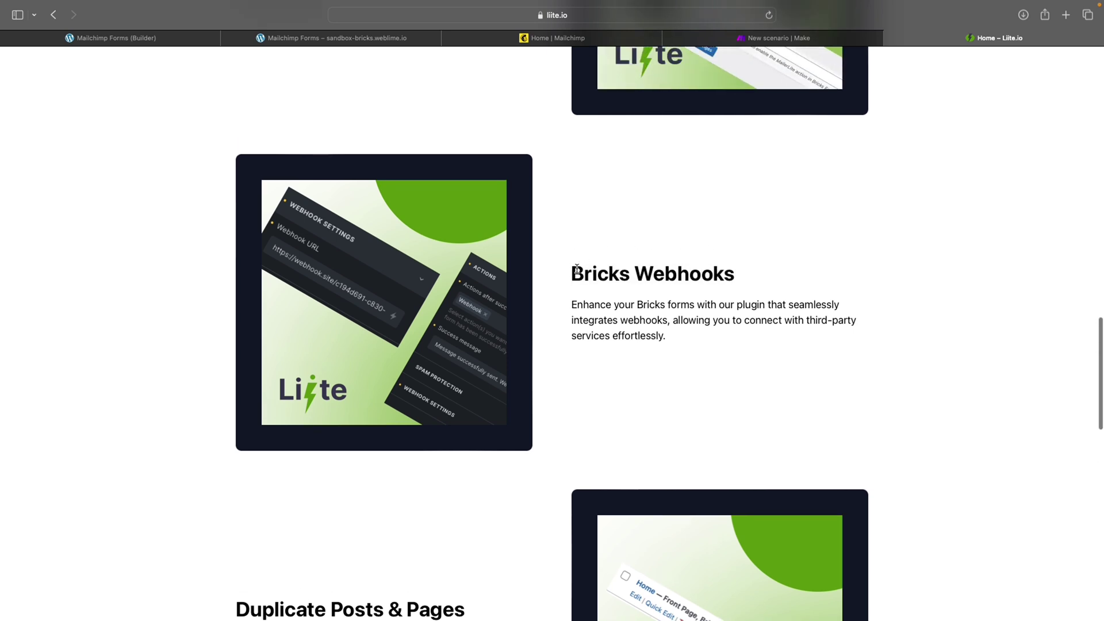
left_click_drag(572, 275, 686, 274)
left_click(686, 275)
scroll(620, 276, "up", 1)
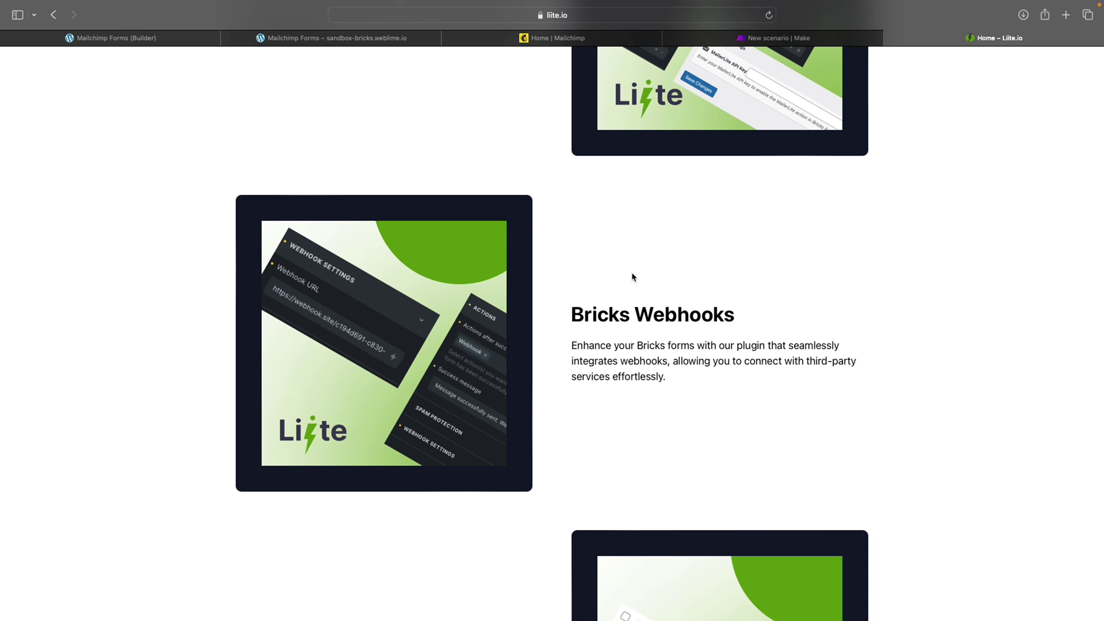
Set the Bricks form's after-submit action to Webhook
key("super+w")
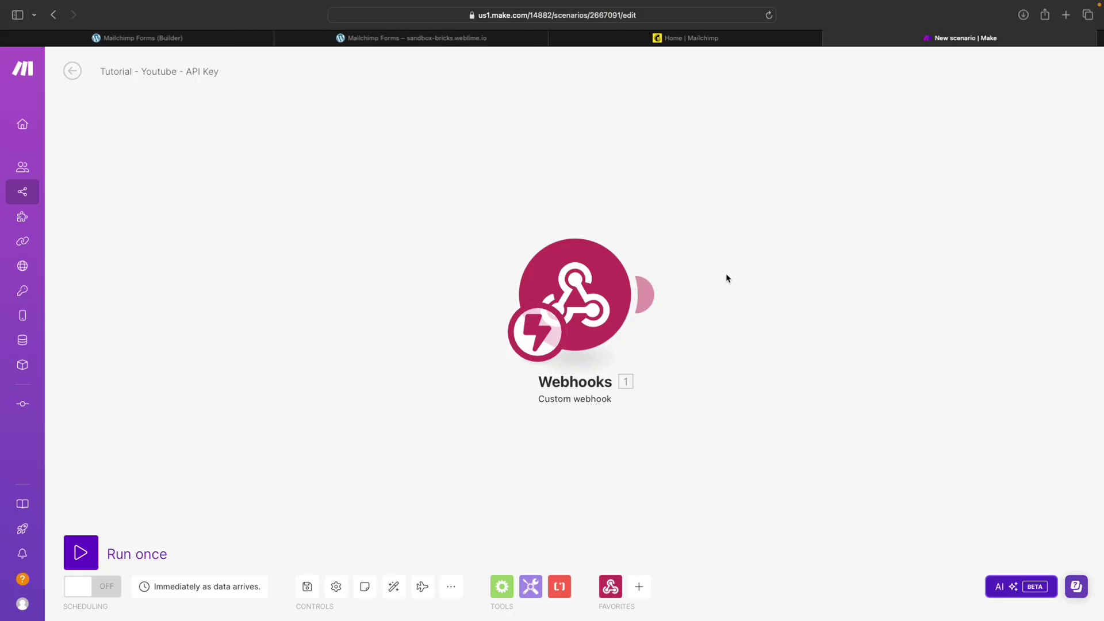
left_click(209, 38)
left_click(264, 231)
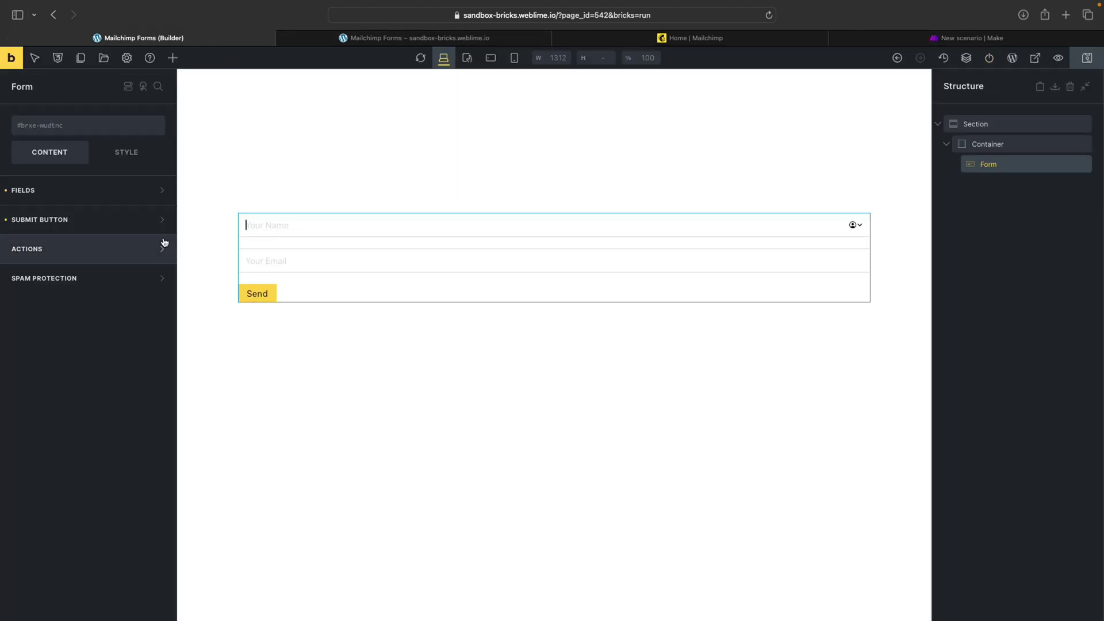
left_click(134, 249)
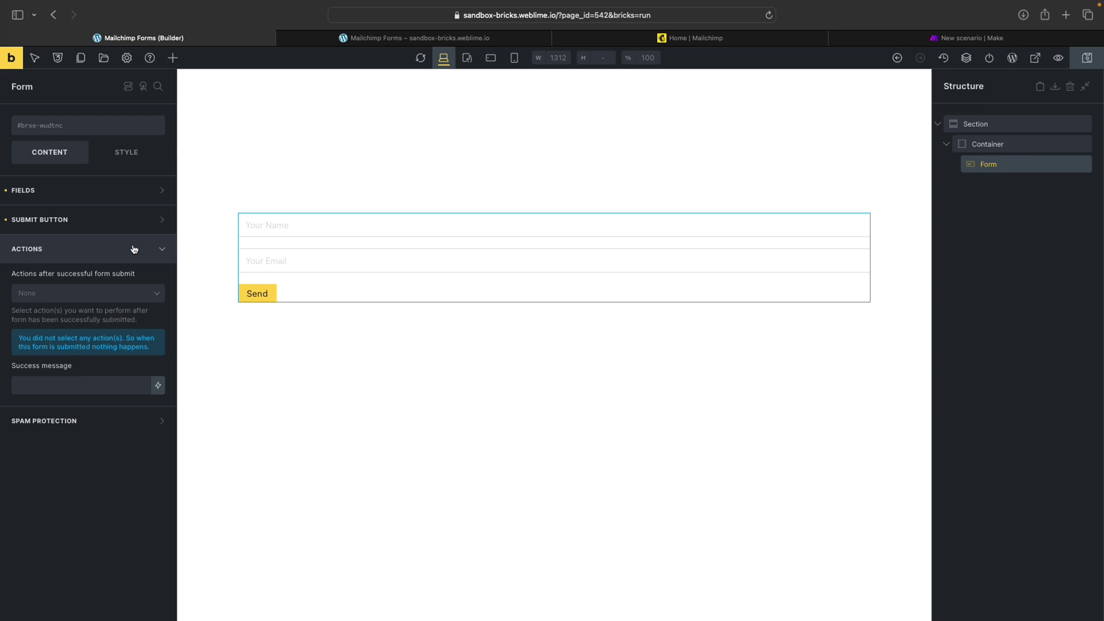
left_click(87, 295)
left_click(55, 477)
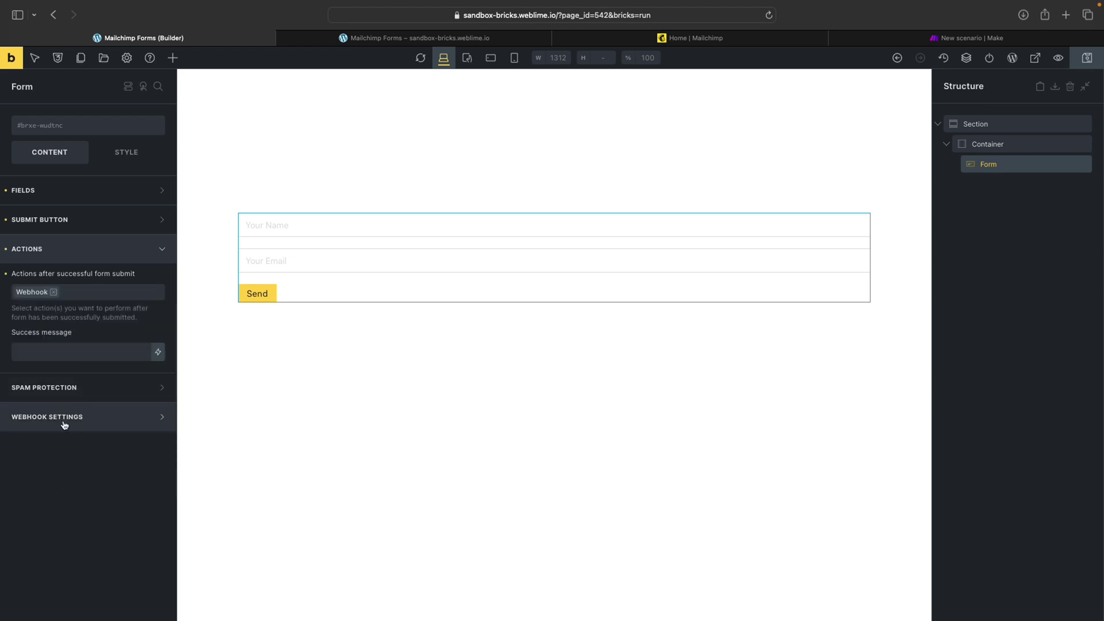
Paste the Make webhook URL into the form's Webhook URL, save the page, and run the scenario once
left_click(108, 424)
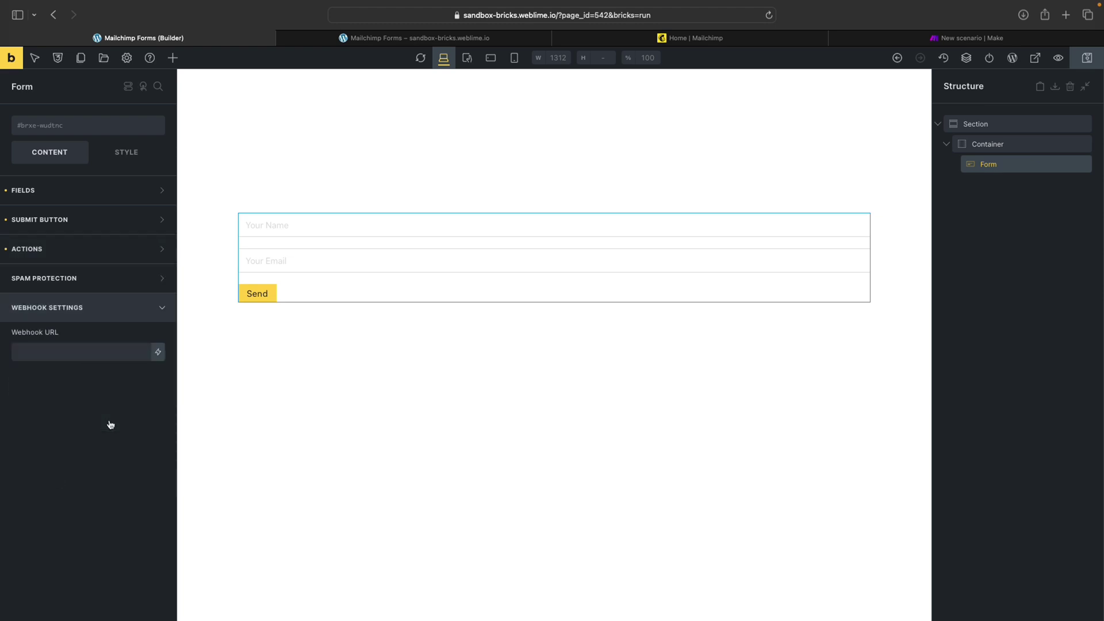
left_click(59, 351)
key("super+v")
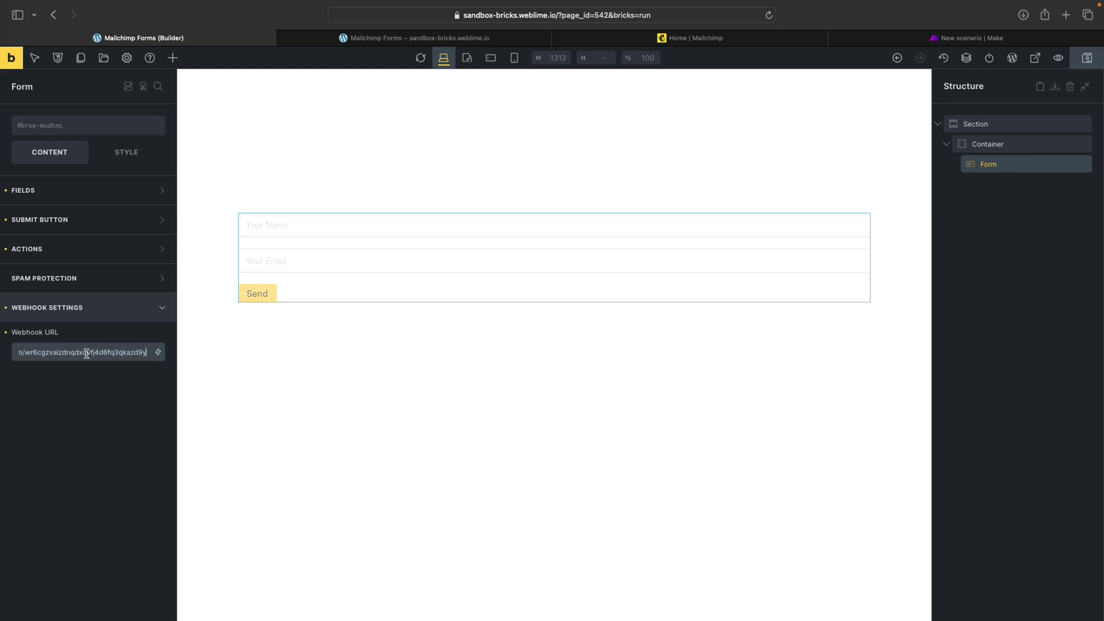
left_click(933, 39)
left_click(186, 42)
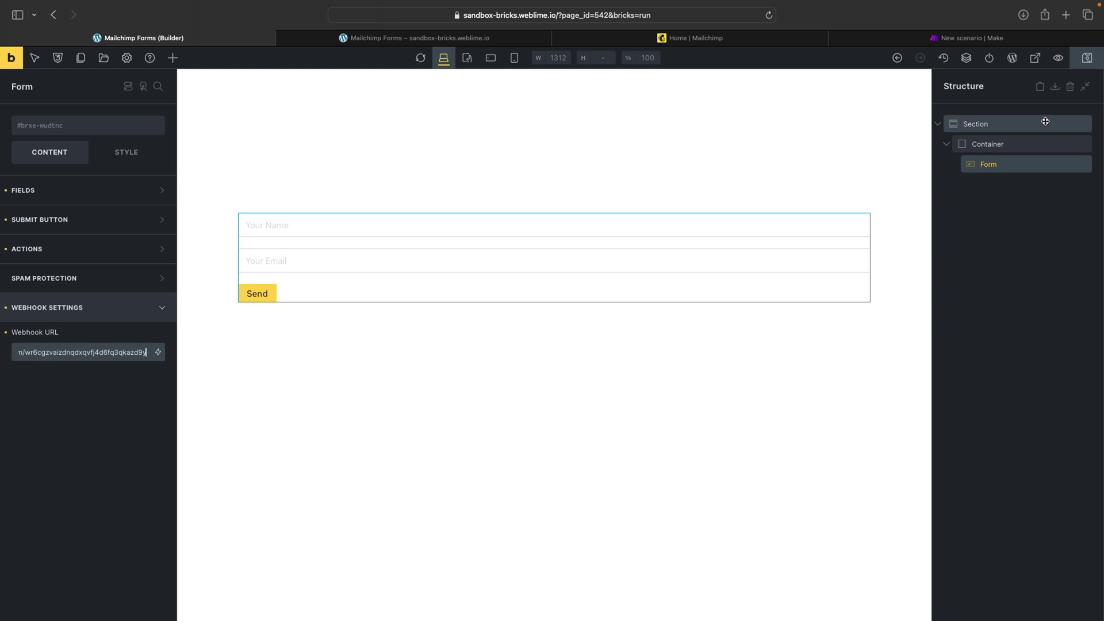
left_click(1091, 64)
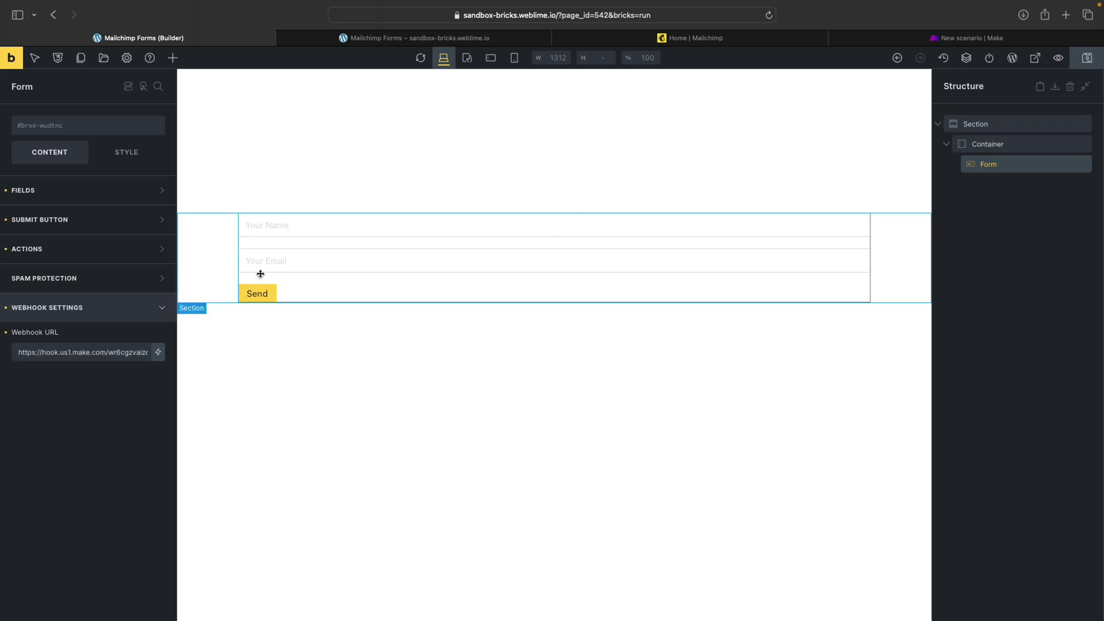
left_click(984, 36)
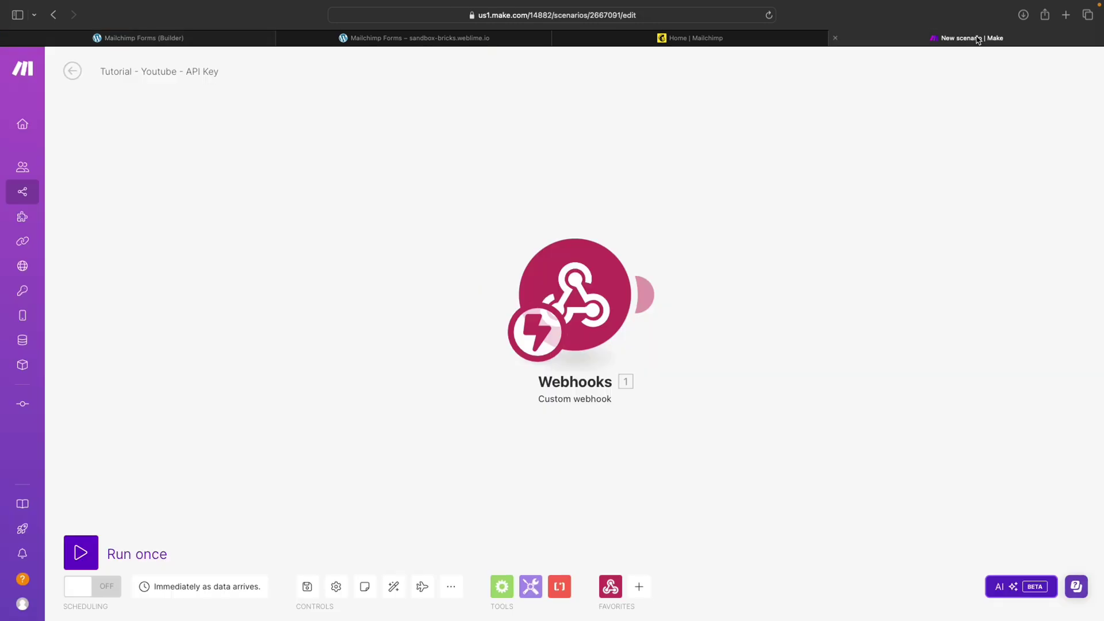
left_click(81, 552)
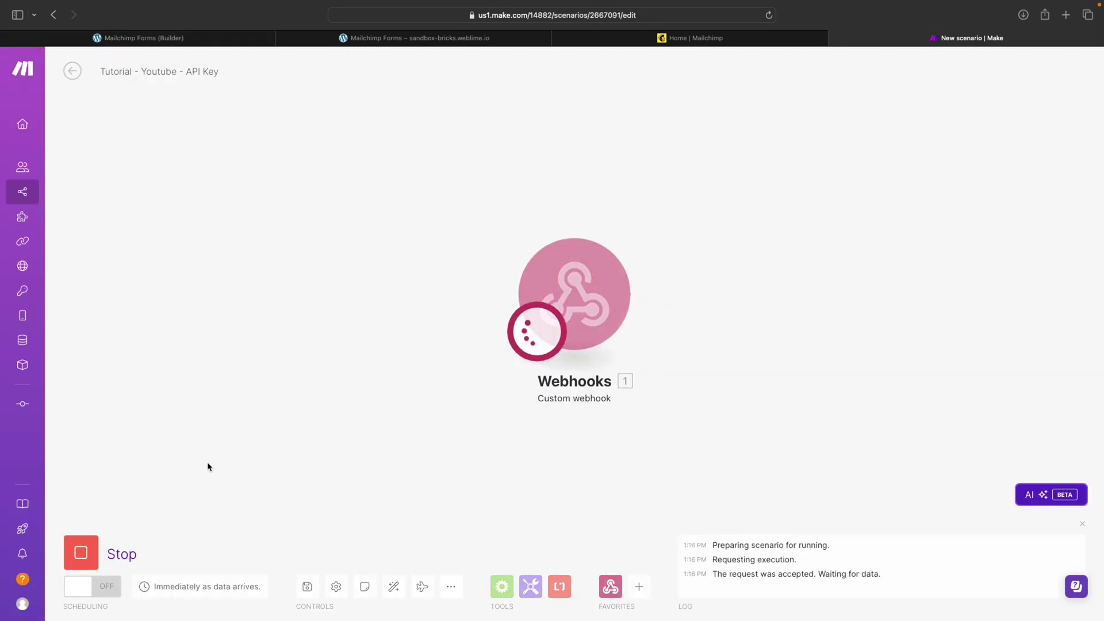
Reload the live form page and enter a test first name in the Your Name field
left_click(439, 39)
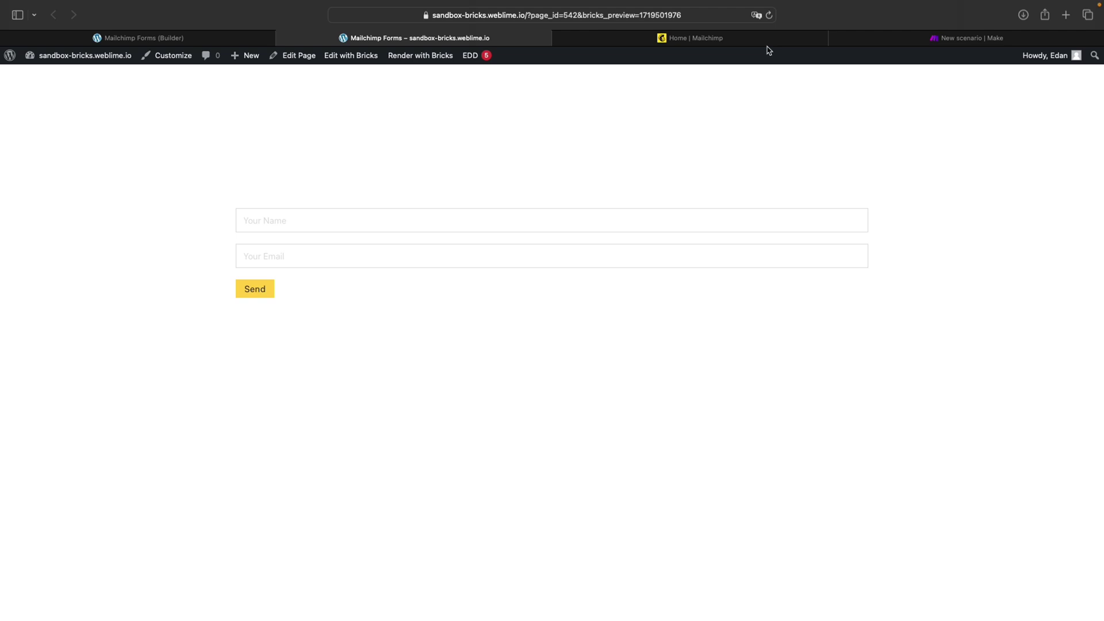
left_click(769, 15)
left_click(340, 217)
type("Edan")
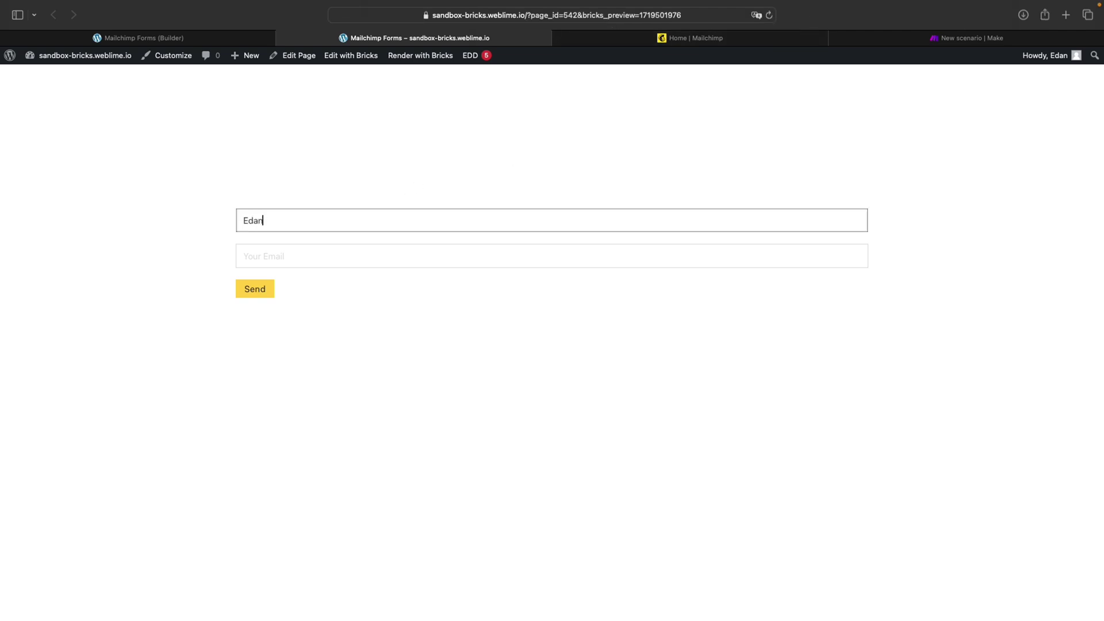
key("Tab")
Finish entering a test Gmail address and submit the form
type("t")
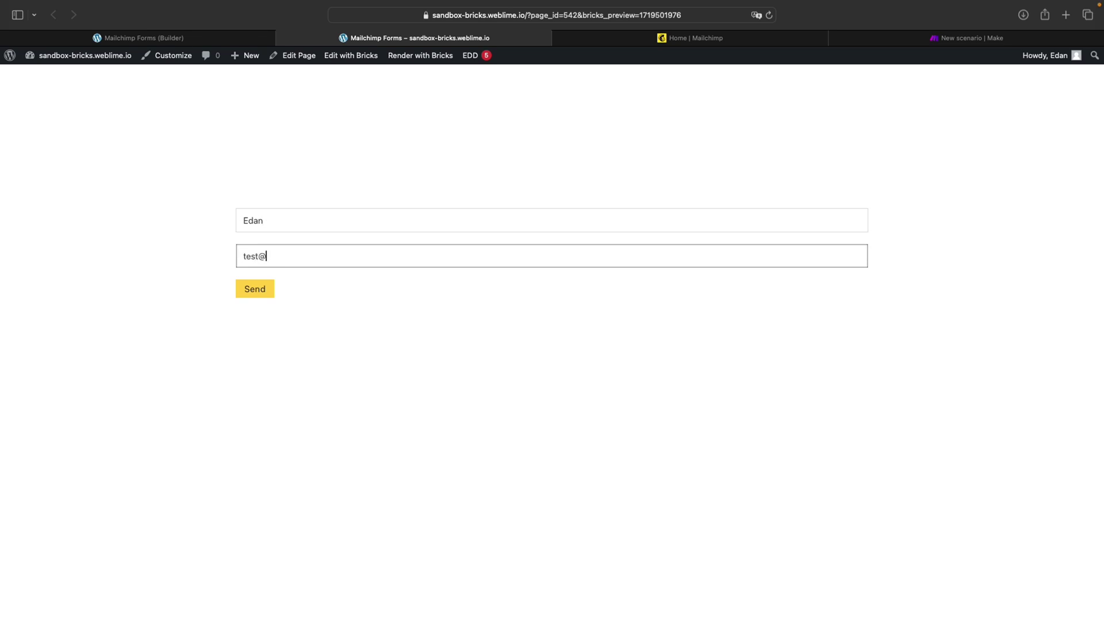
type("gmail.com")
left_click(253, 288)
Inspect the webhook's received bundle, checking the name, e-mail and formId wudtnc values
left_click(912, 38)
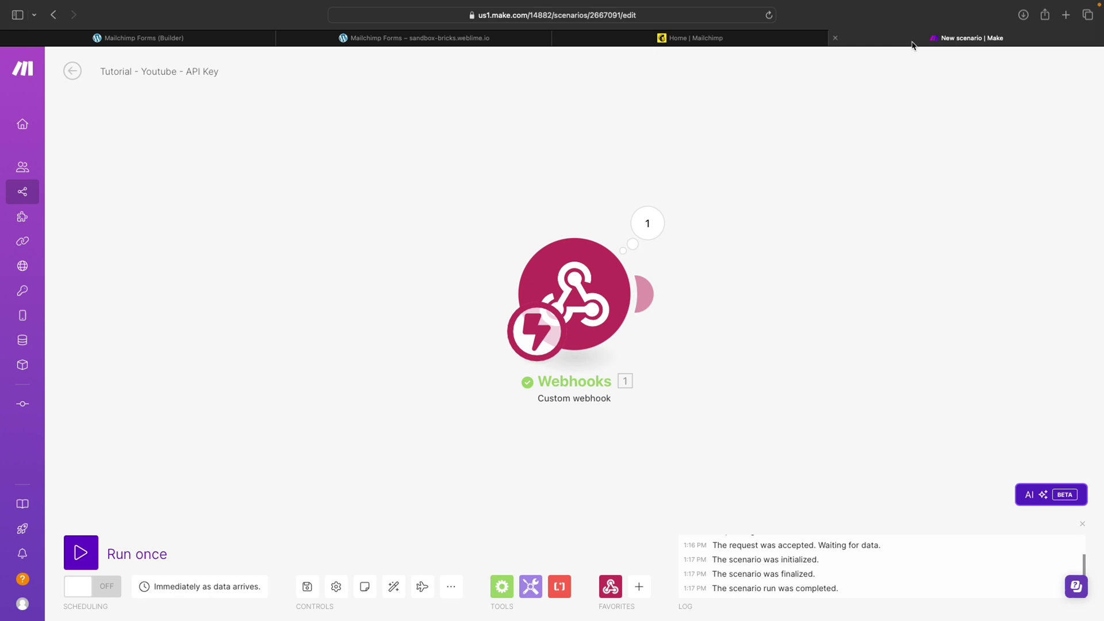
left_click(648, 225)
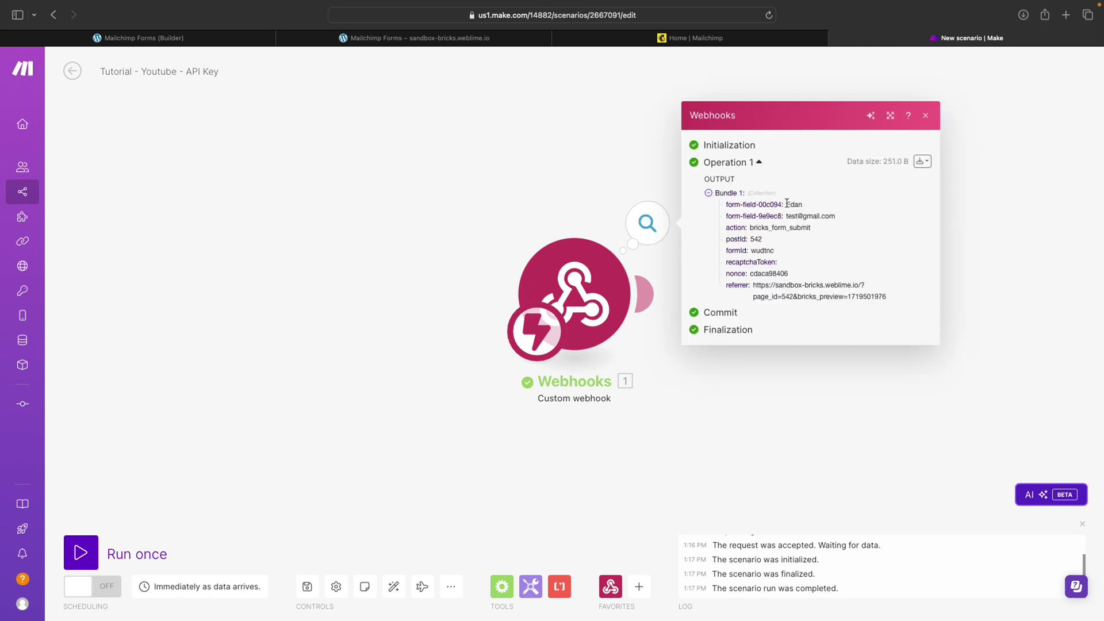
left_click_drag(786, 204, 811, 246)
left_click(799, 251)
double_click(758, 251)
double_click(795, 206)
double_click(789, 219)
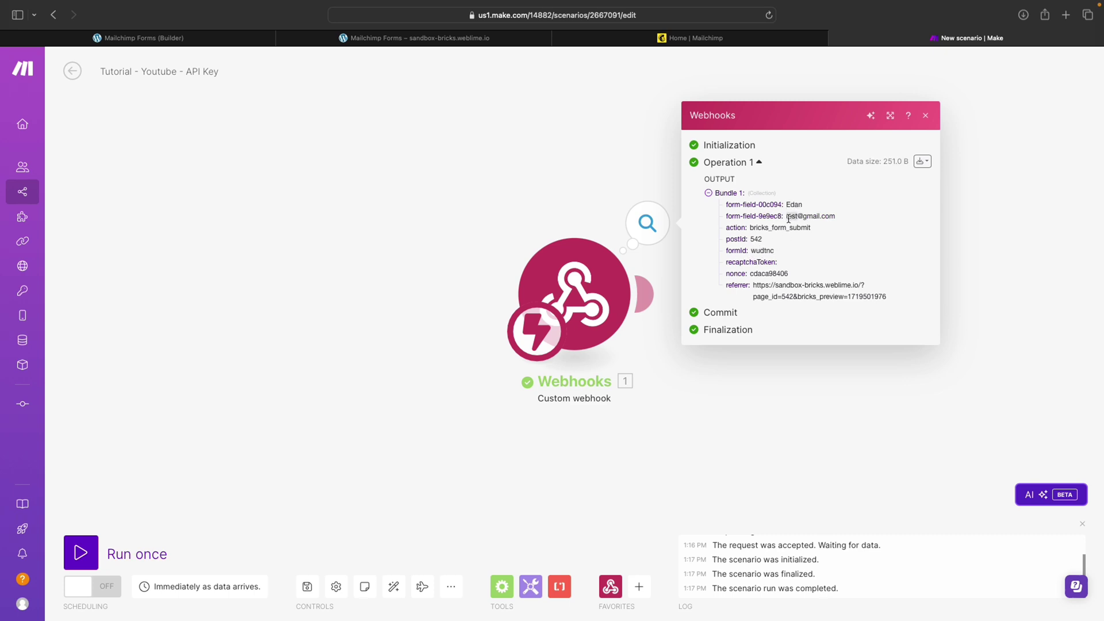
left_click(781, 84)
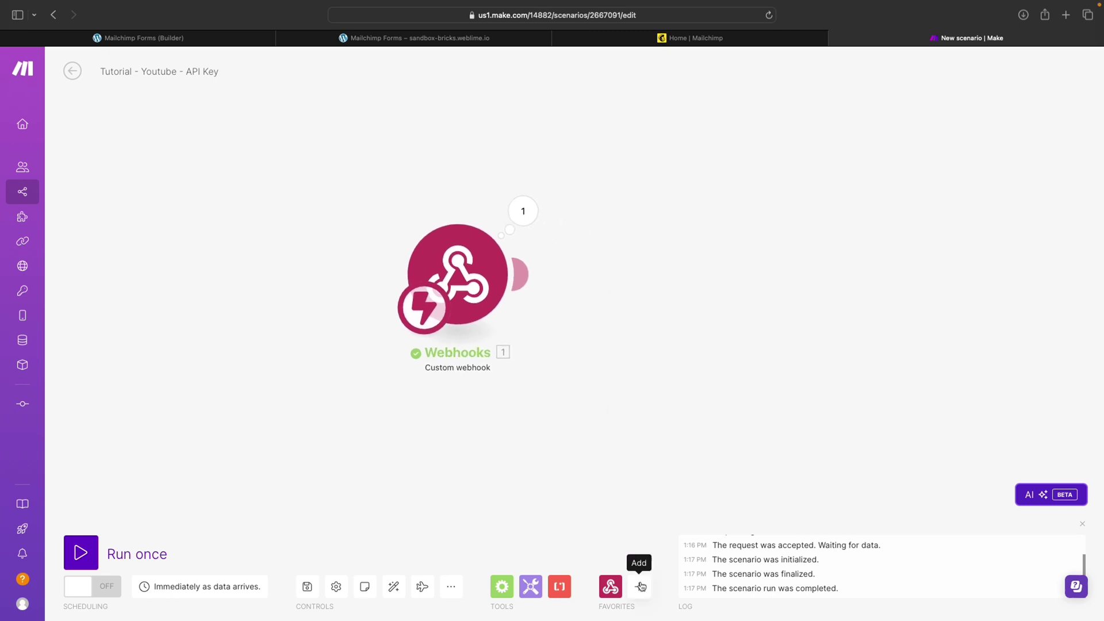
Attach Mailchimp's Add/Update a Subscriber module to the webhook, found via searches 'mailchimp' and 'subs'
left_click(528, 278)
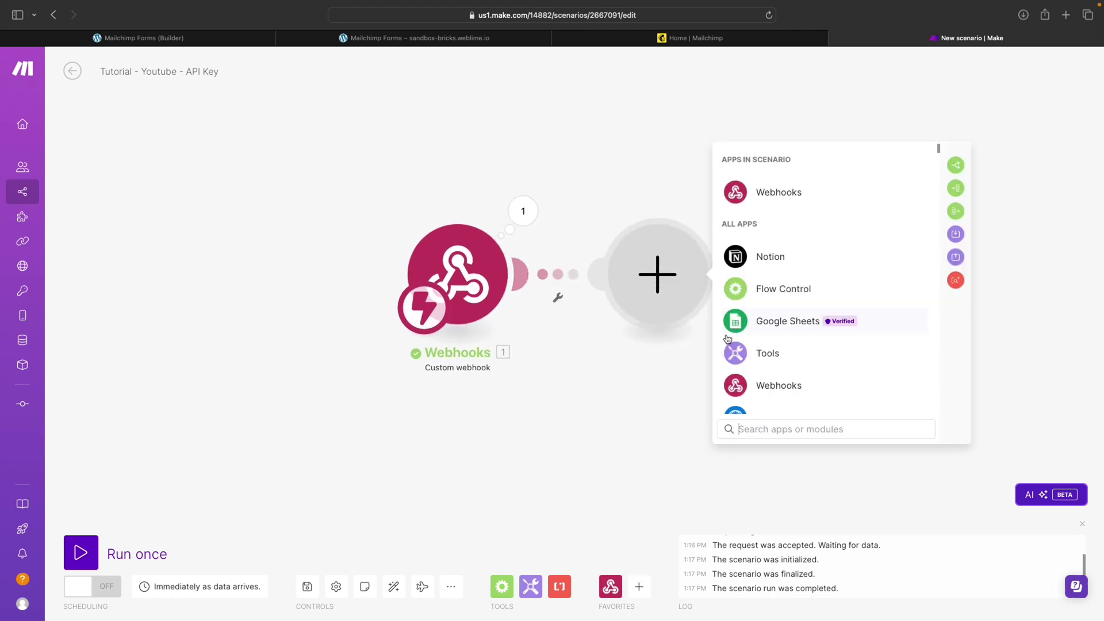
type("mailchimp")
left_click(772, 159)
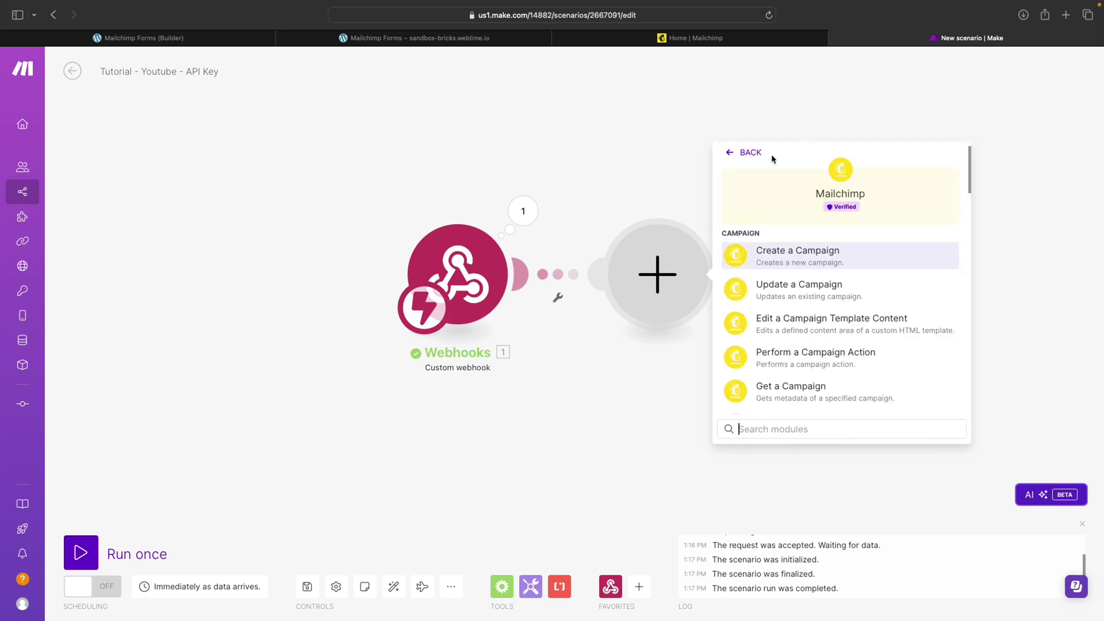
scroll(801, 343, "down", 10)
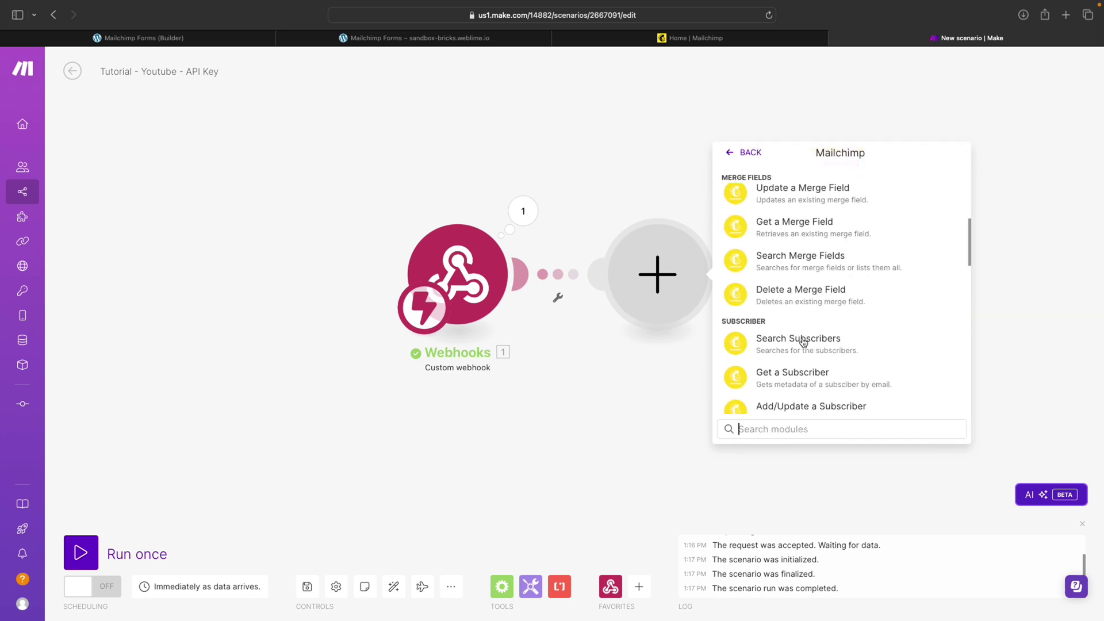
left_click(805, 429)
type("subs")
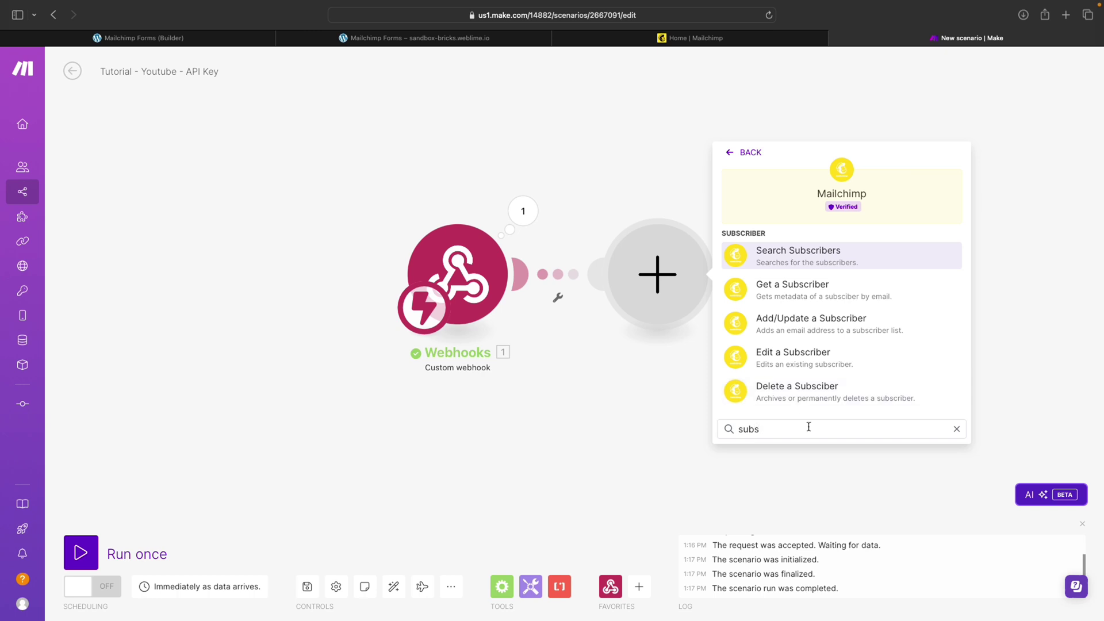
left_click(823, 325)
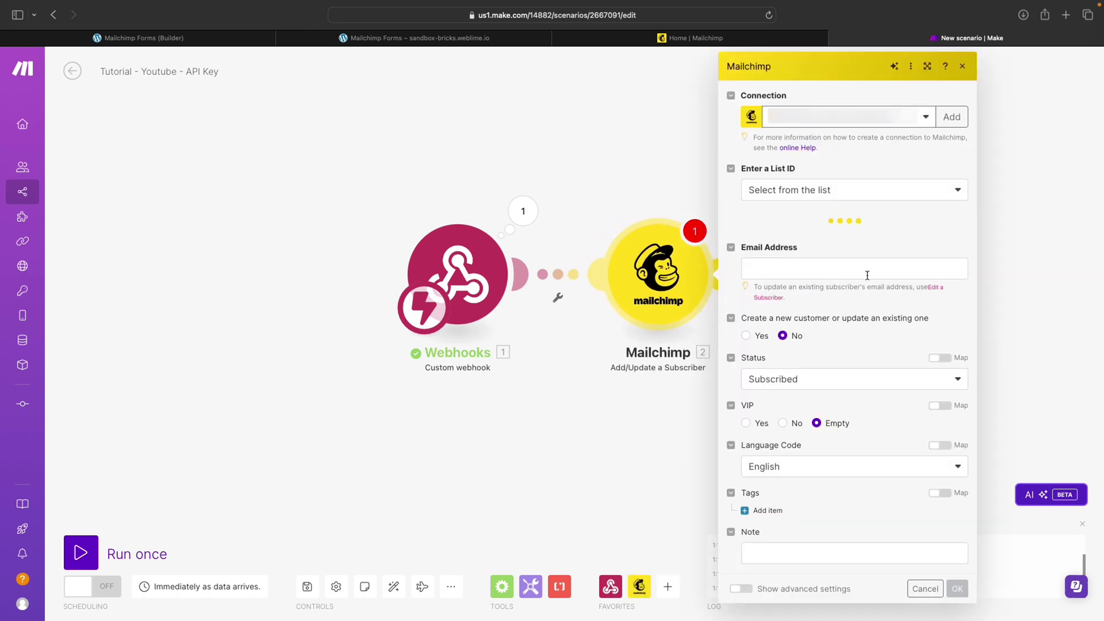
Create a new Mailchimp connection named 'youtube Tutorial' and save it
left_click(945, 119)
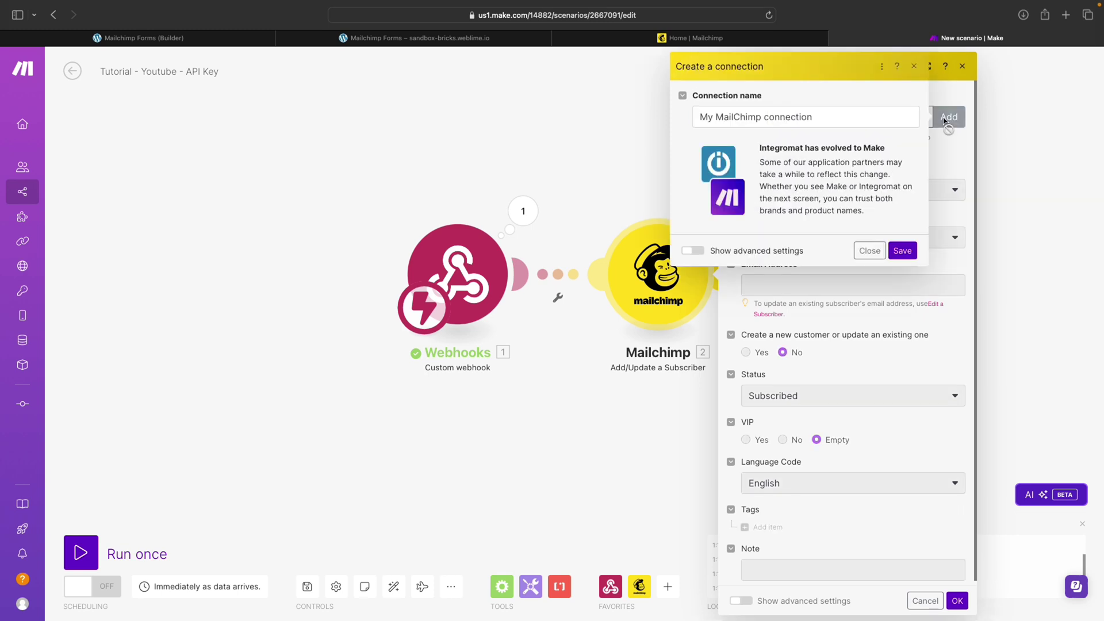
left_click(819, 120)
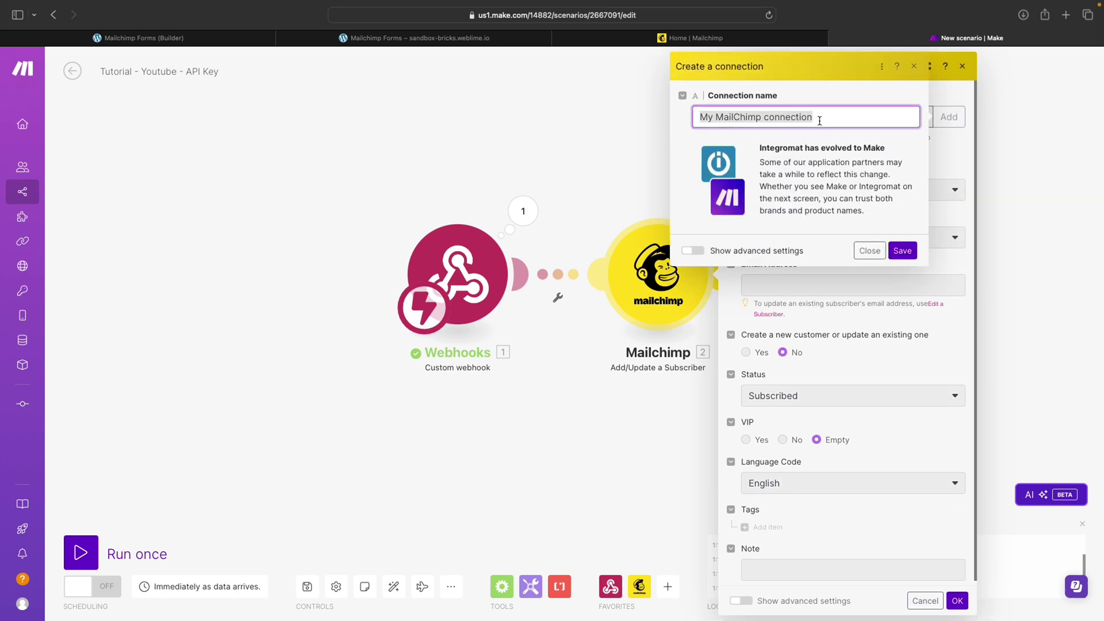
type("youtube Tutorial")
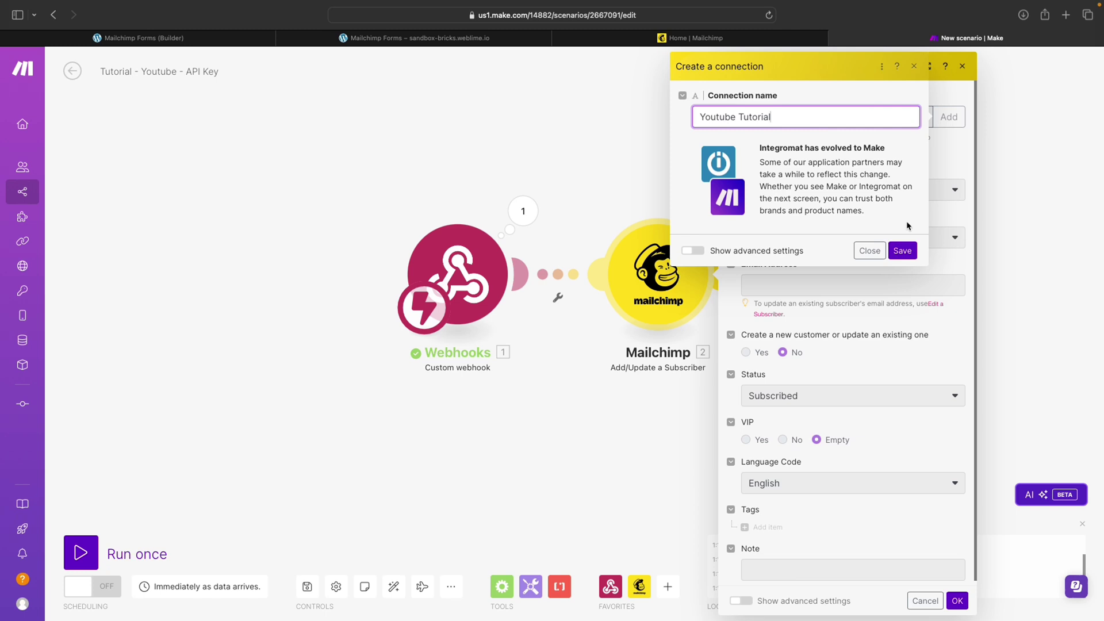
left_click(903, 251)
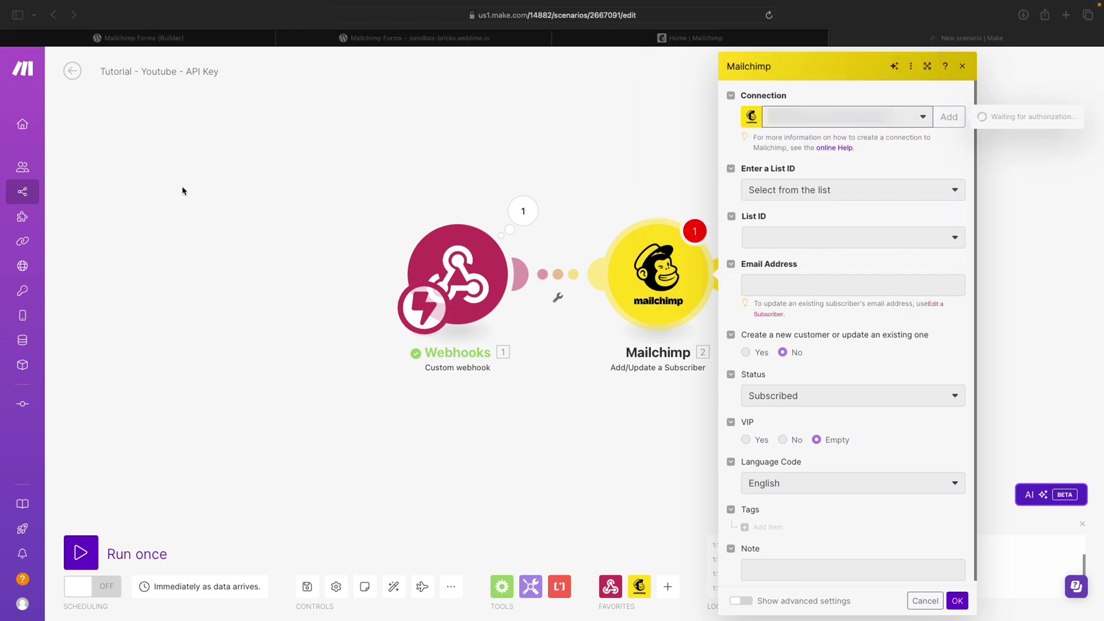
Log in to Mailchimp with the account username and password, then allow Integromat access
key("ctrl+super+f")
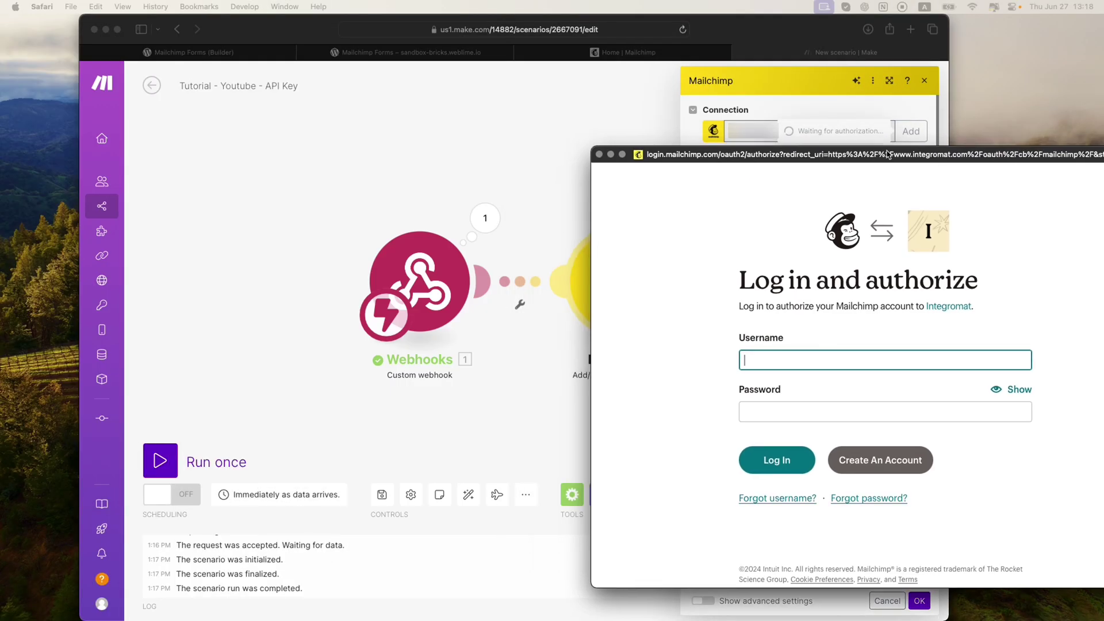
left_click_drag(888, 151, 769, 97)
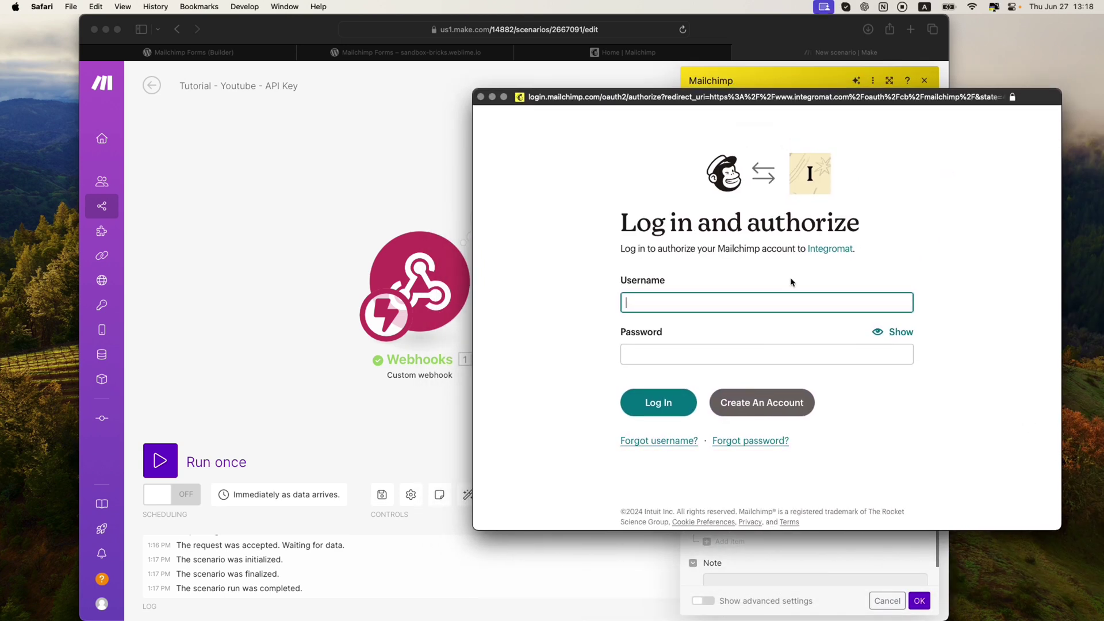
left_click(667, 295)
left_click(626, 354)
key("super+v")
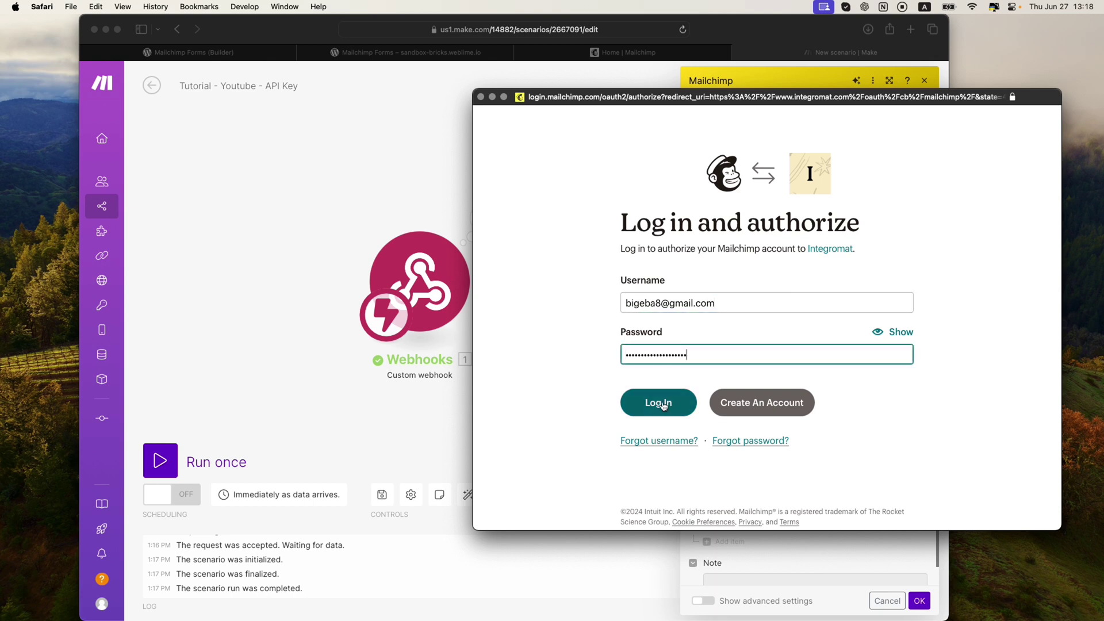
left_click(659, 402)
scroll(663, 406, "up", 1)
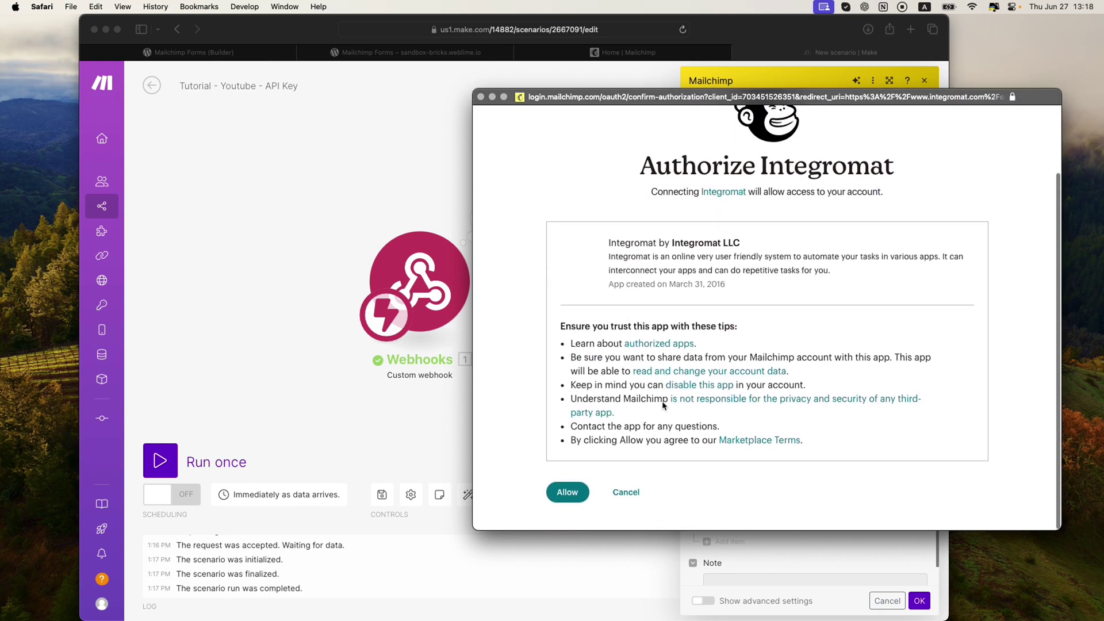
left_click(570, 500)
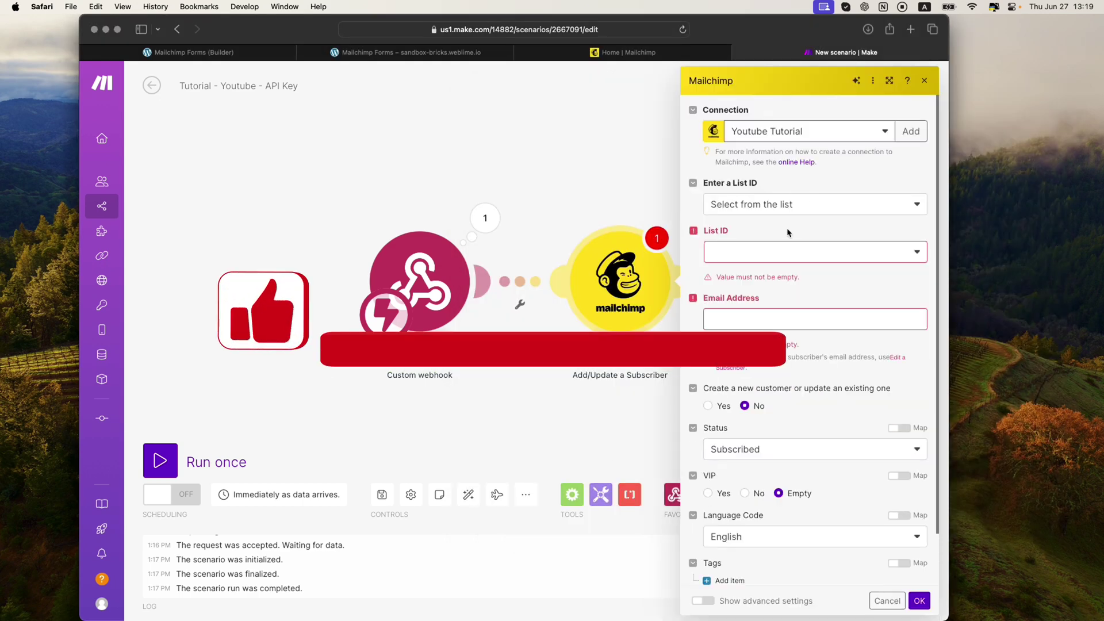
Keep List ID on 'Select from the list' and choose the WebLime audience
scroll(787, 232, "down", 2)
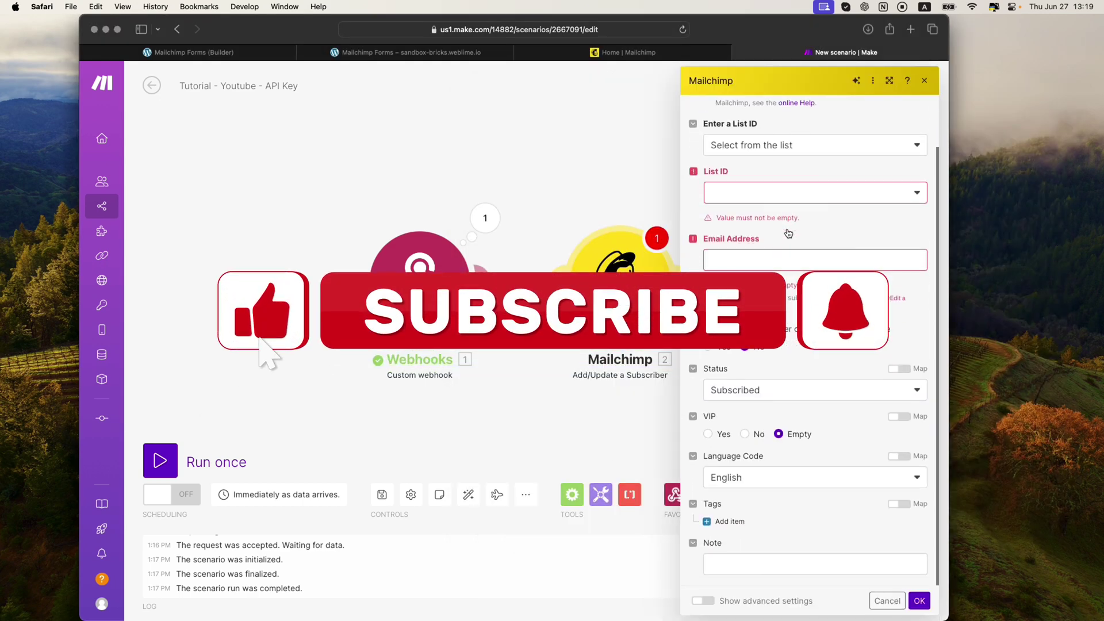
scroll(788, 232, "up", 1)
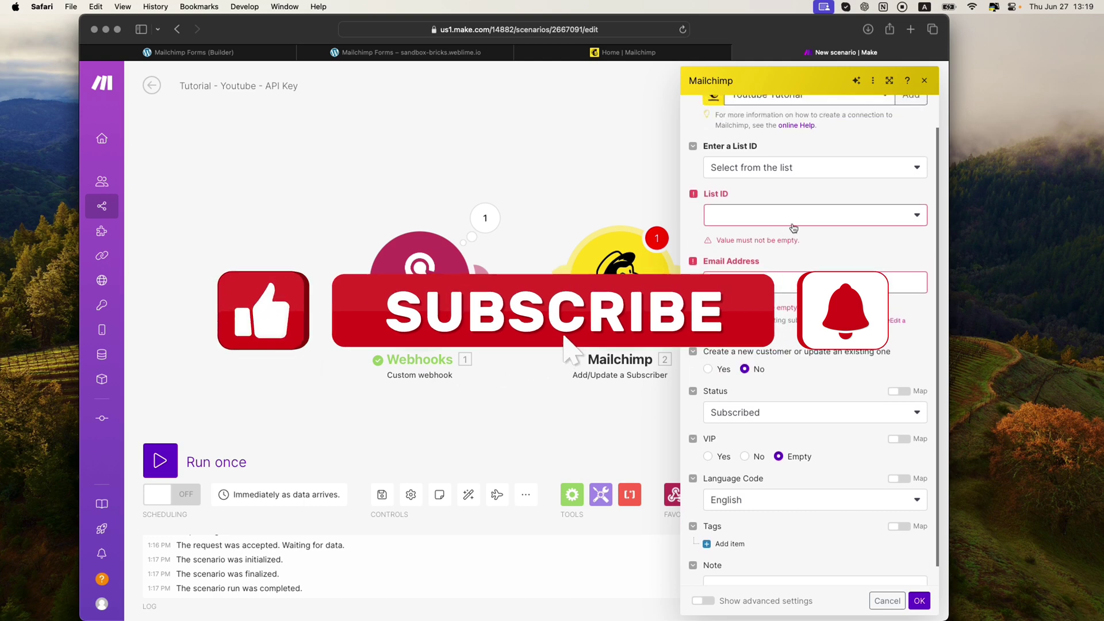
left_click(811, 169)
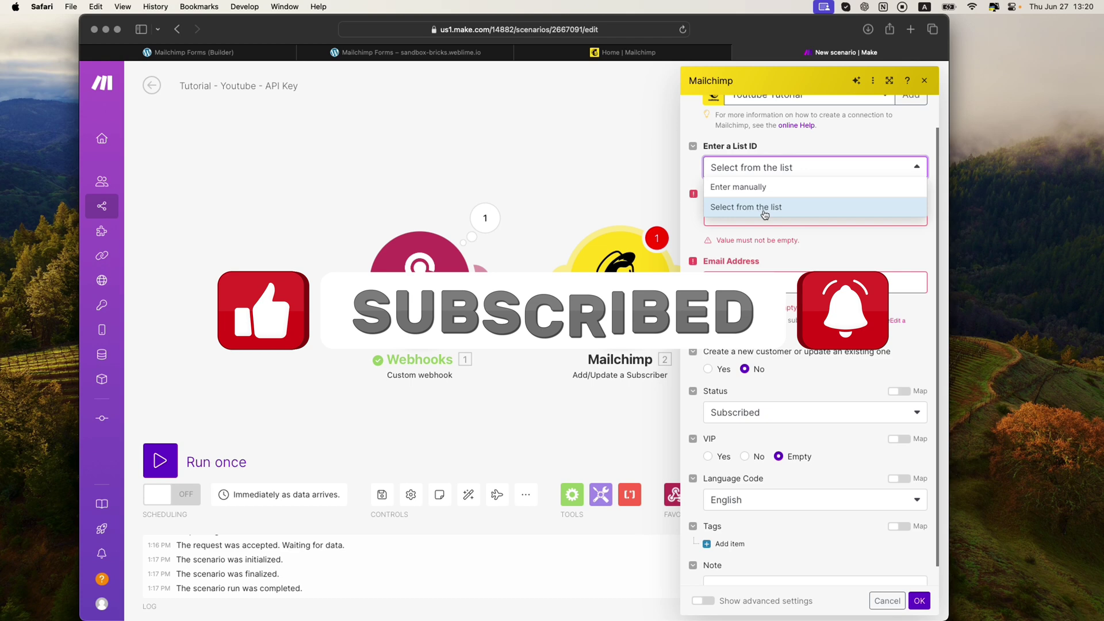
left_click(767, 186)
left_click(741, 251)
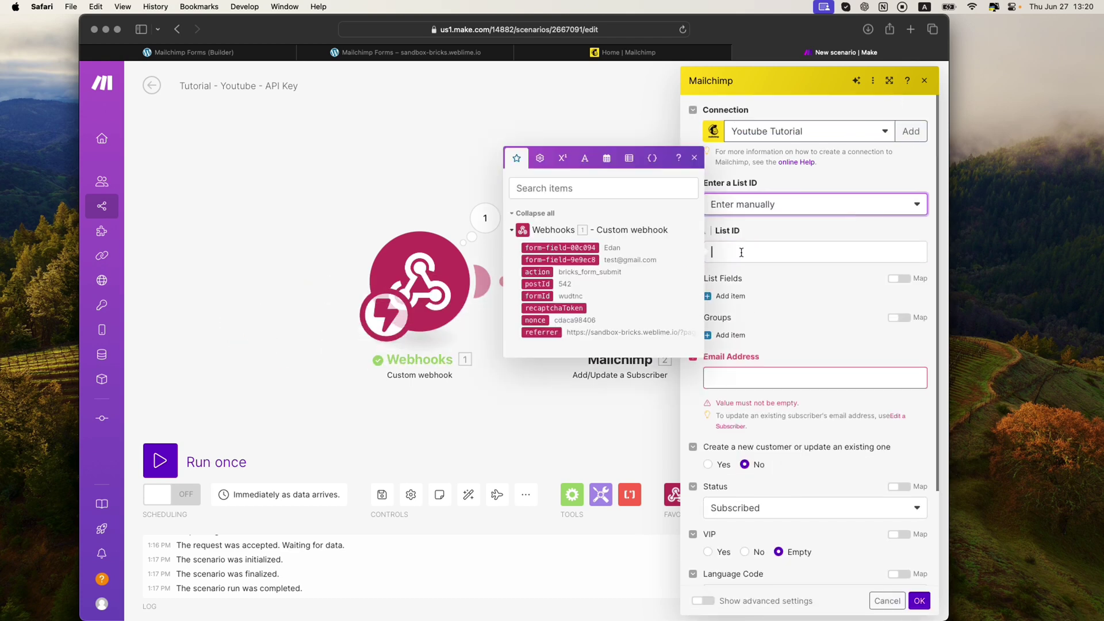
left_click(789, 227)
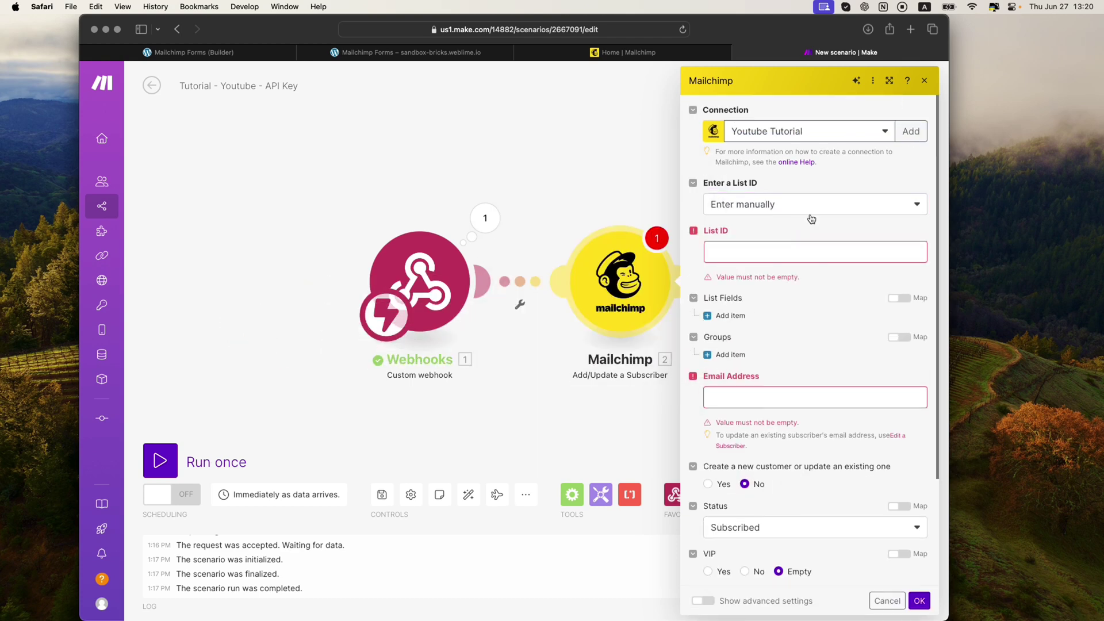
left_click(808, 210)
left_click(779, 244)
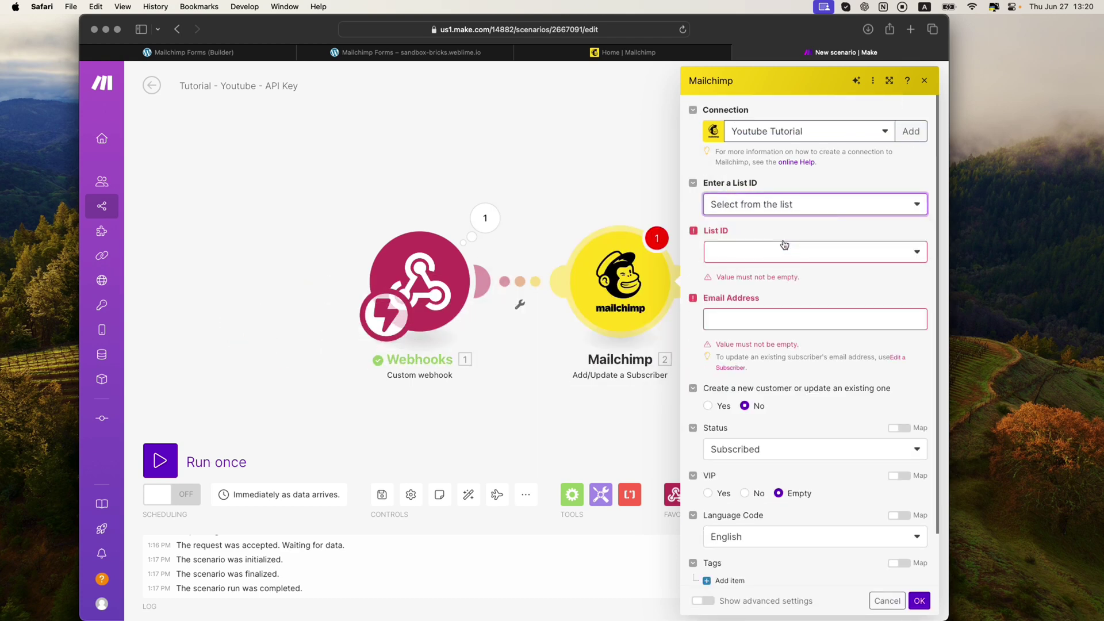
left_click(777, 255)
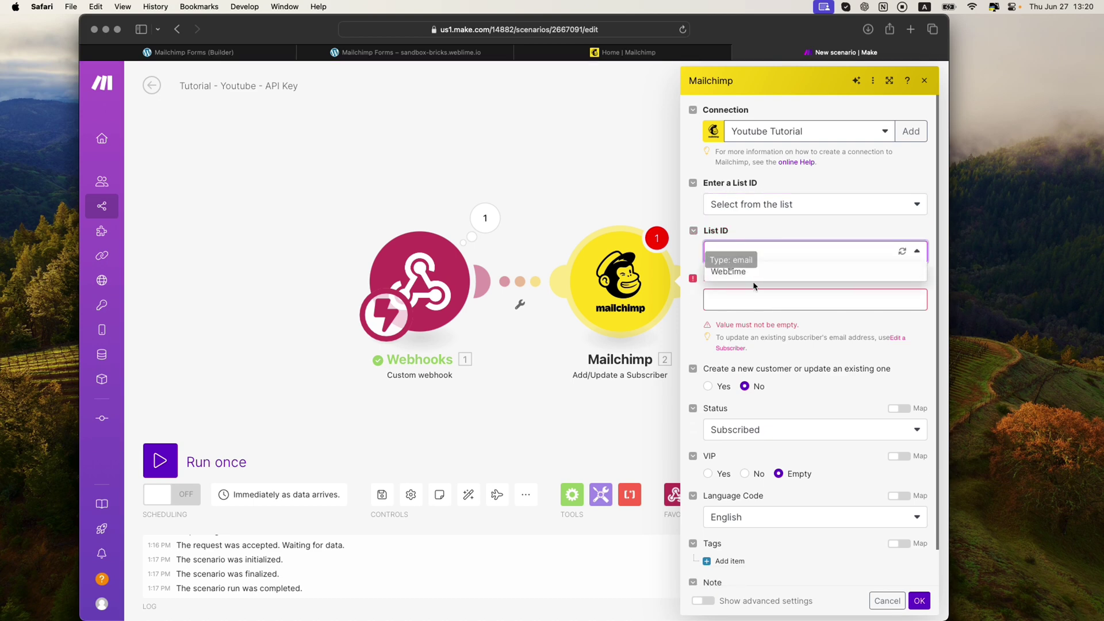
left_click(658, 52)
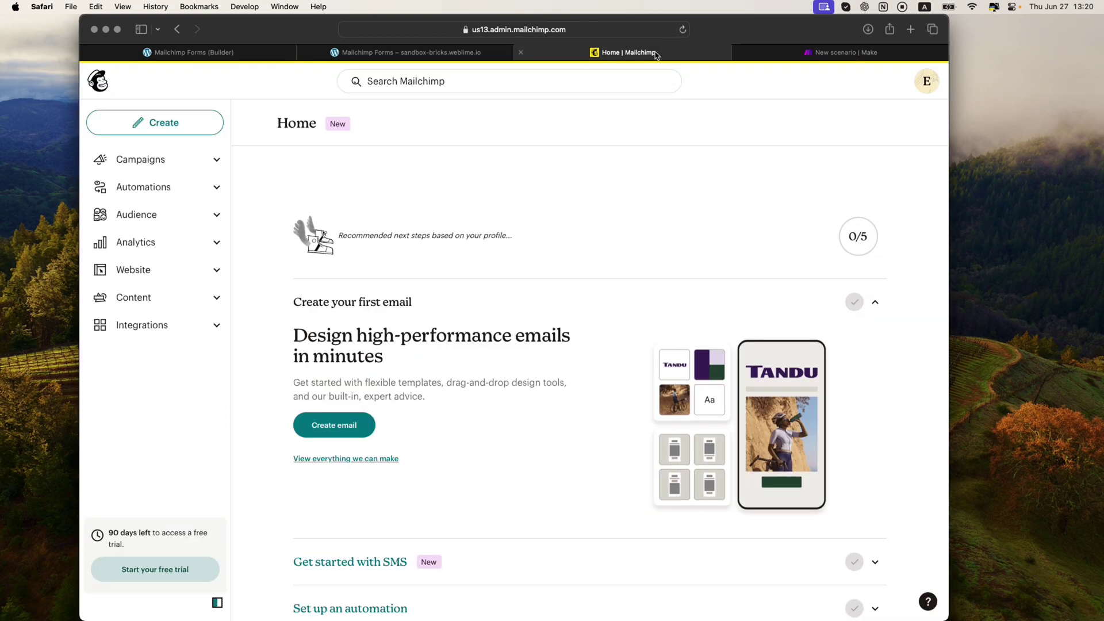
left_click(796, 52)
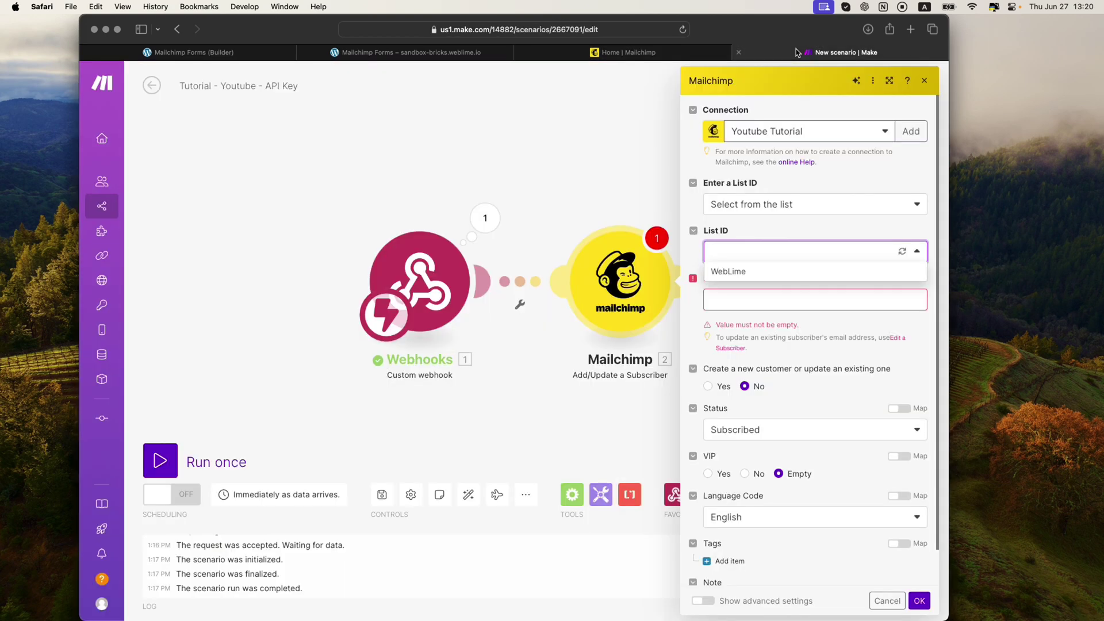
left_click(741, 278)
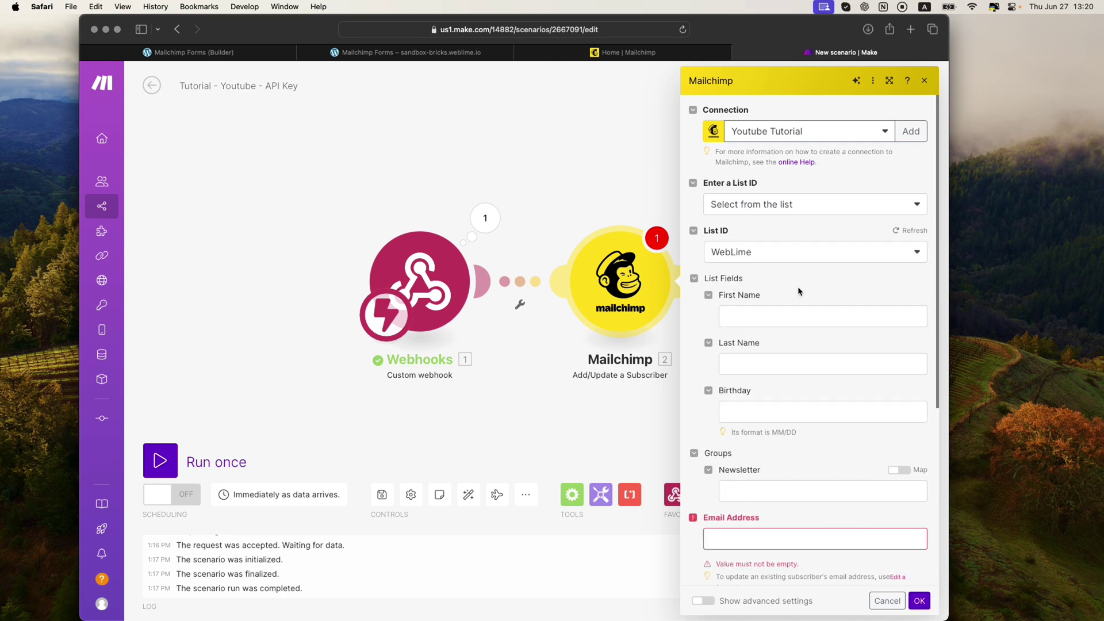
Map the webhook's e-mail field form-field-9e9ec8 into Email Address
scroll(788, 298, "down", 3)
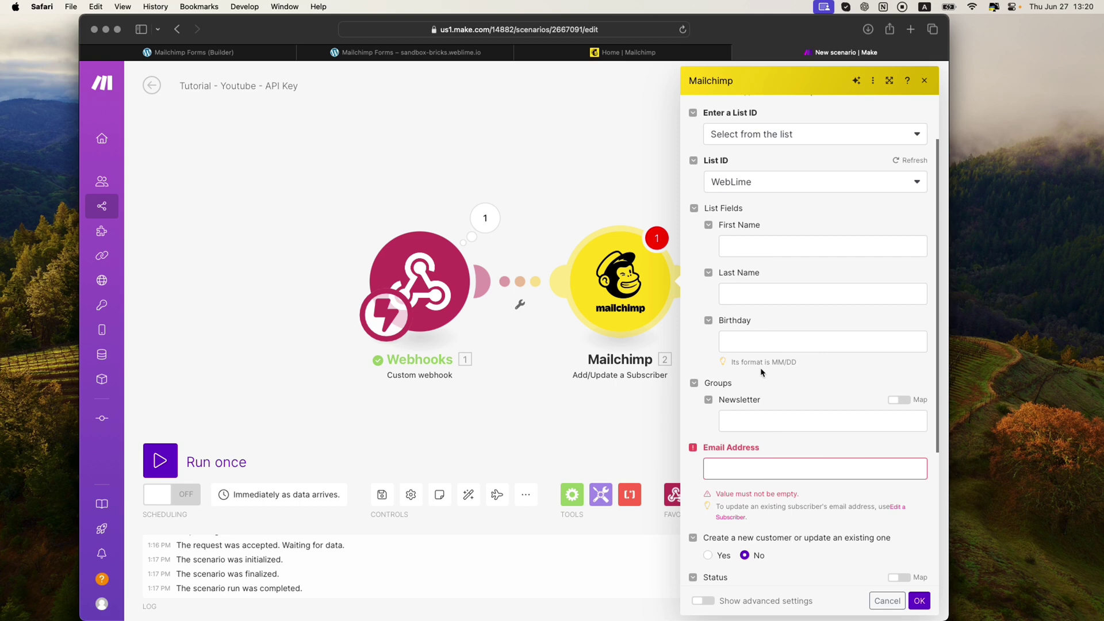
left_click(740, 468)
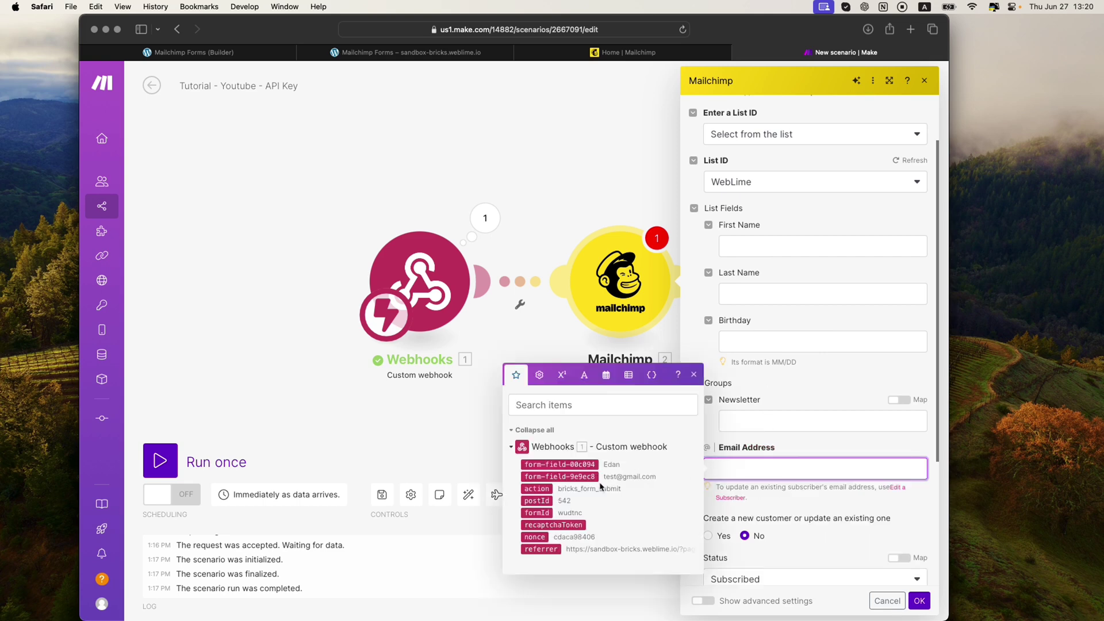
left_click_drag(578, 478, 795, 471)
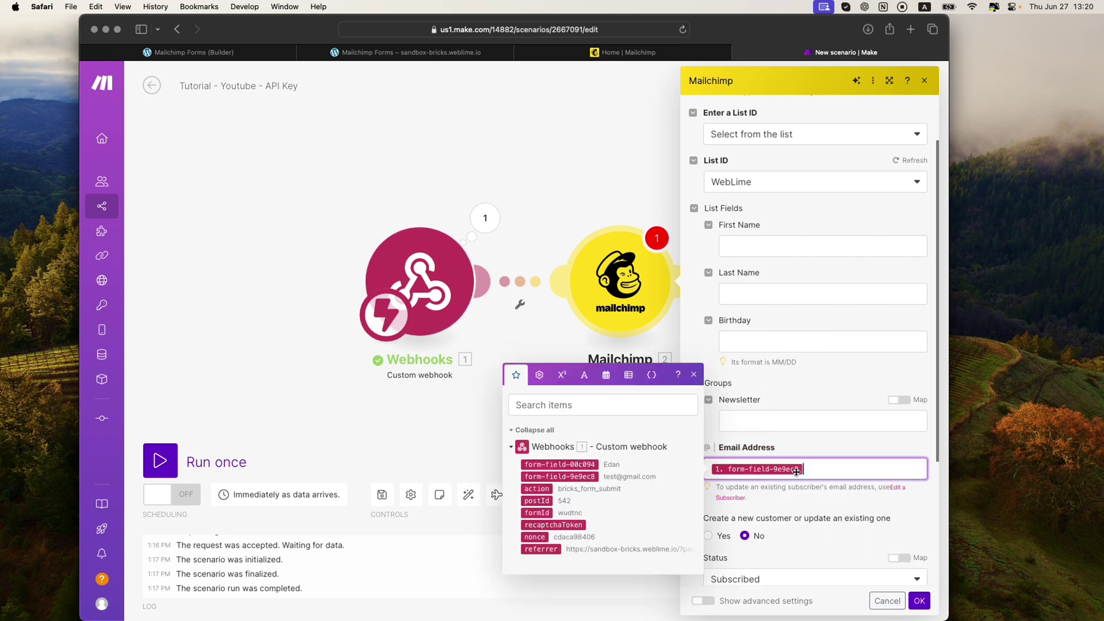
scroll(837, 439, "down", 1)
left_click(808, 383)
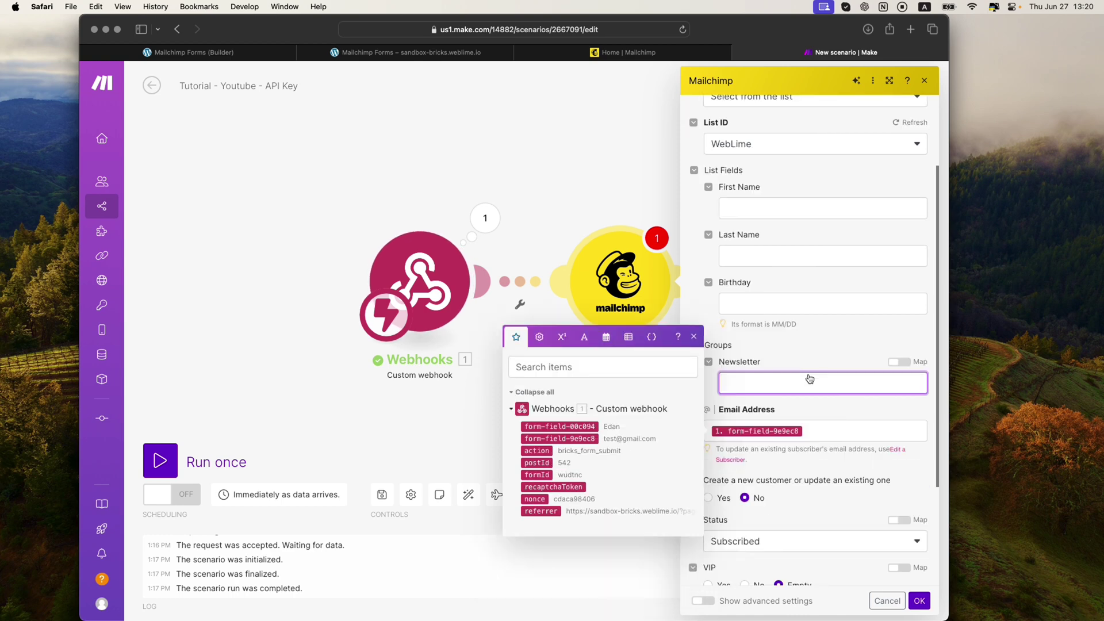
left_click(813, 355)
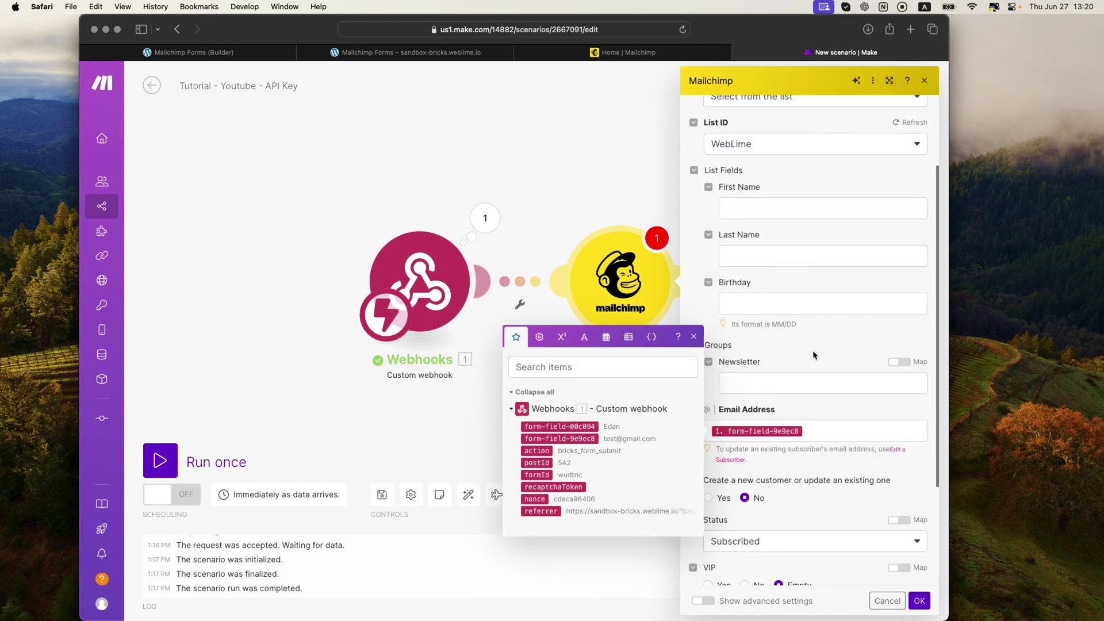
left_click(693, 337)
left_click(758, 383)
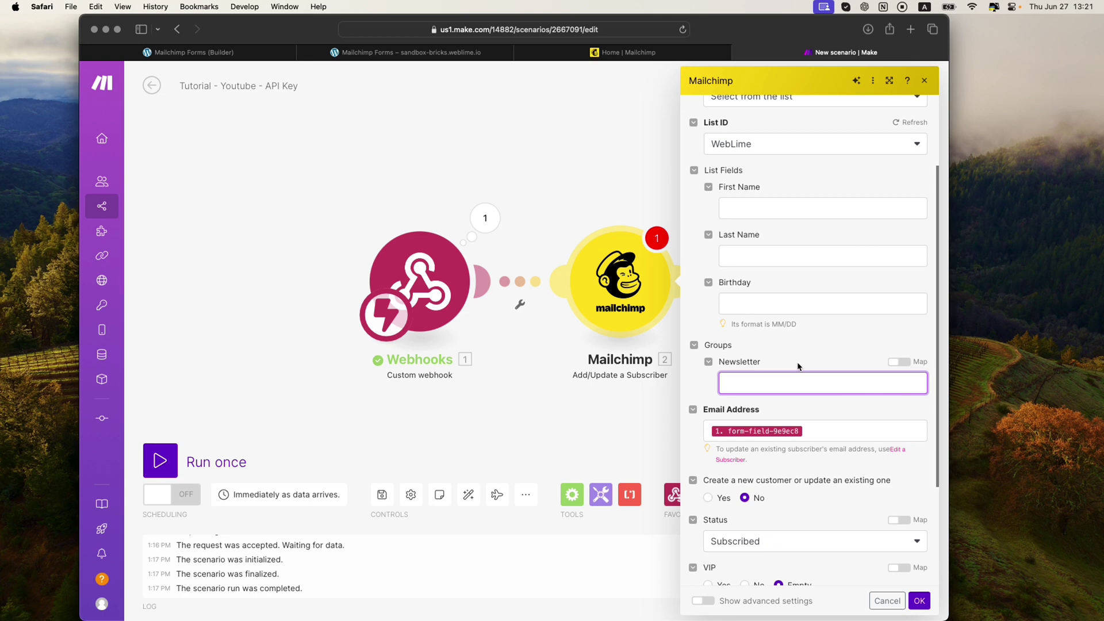
scroll(724, 335, "down", 2)
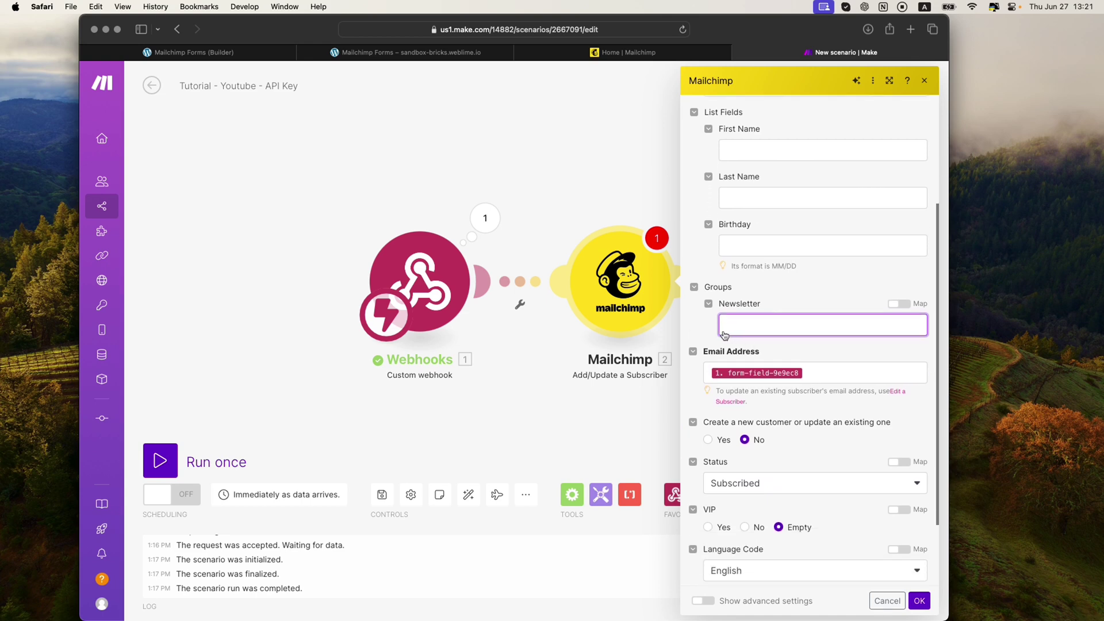
Map the webhook's name field form-field-00c094 into First Name
left_click(761, 150)
left_click_drag(582, 167, 776, 144)
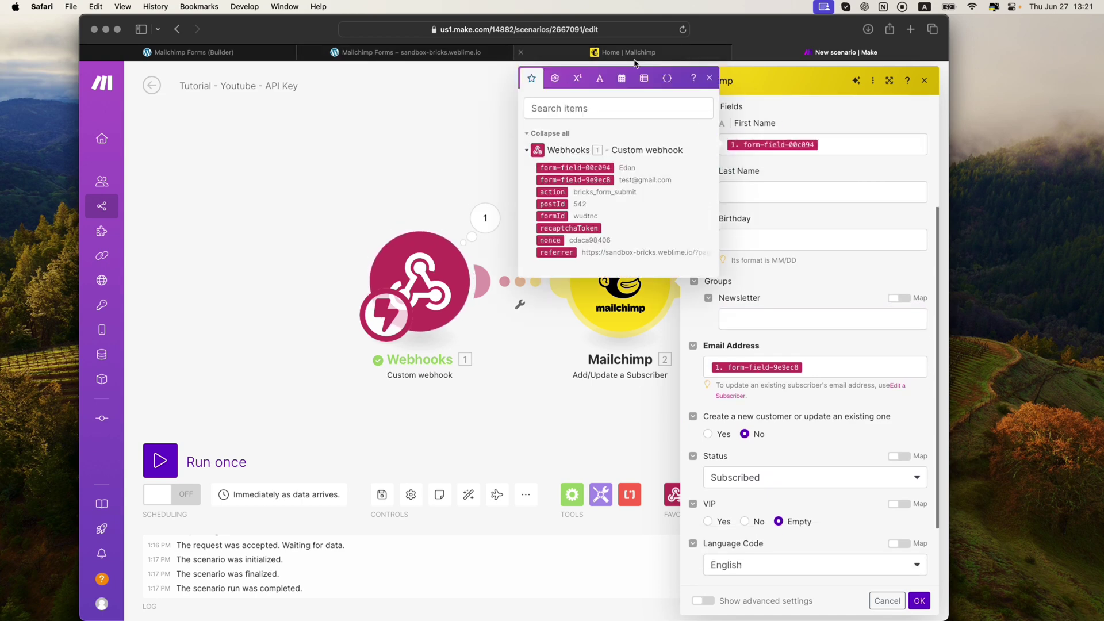
left_click(408, 52)
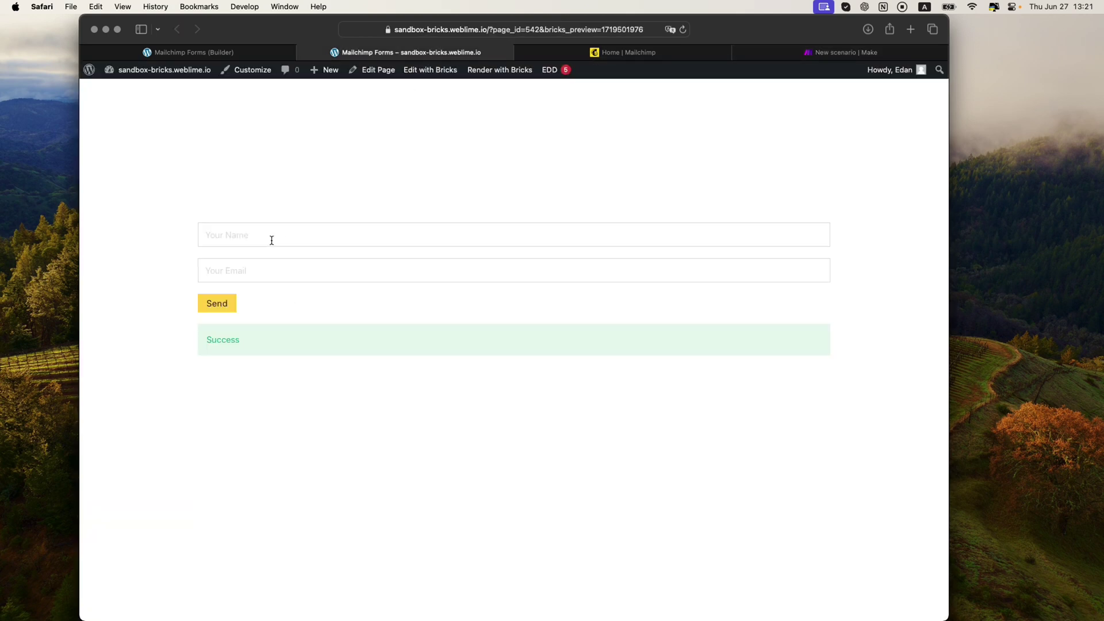
left_click(846, 54)
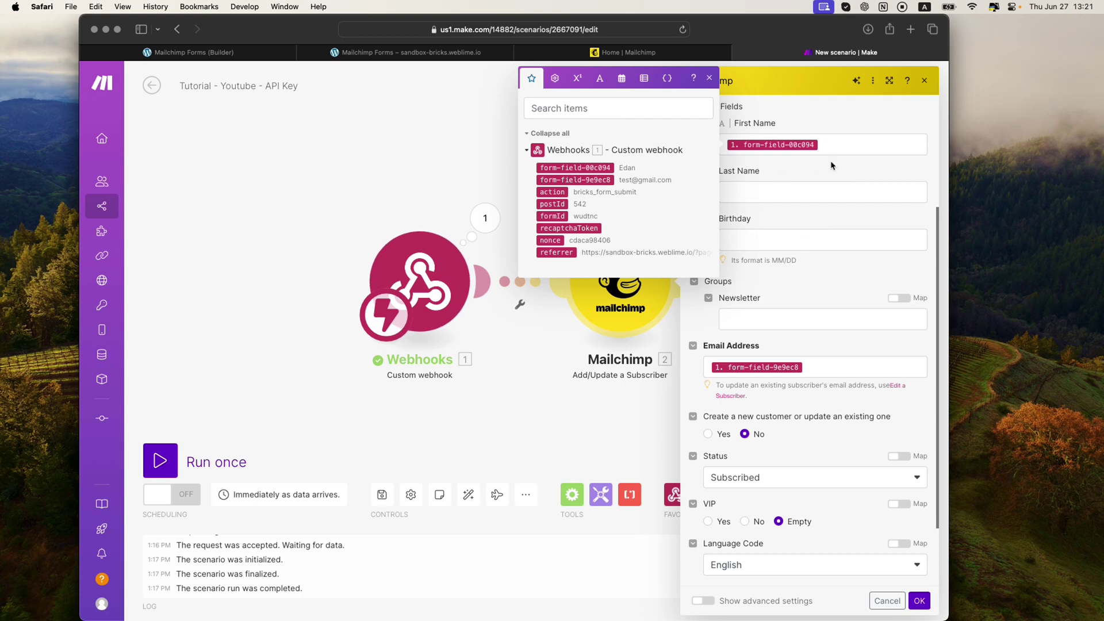
left_click(709, 79)
scroll(788, 288, "down", 2)
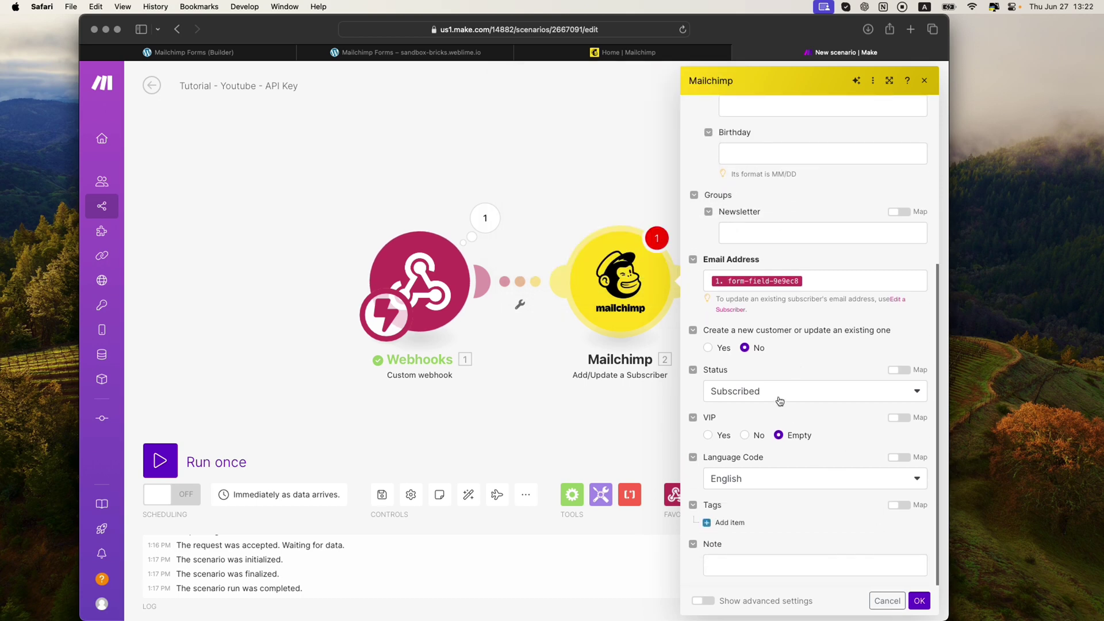
scroll(779, 401, "up", 3)
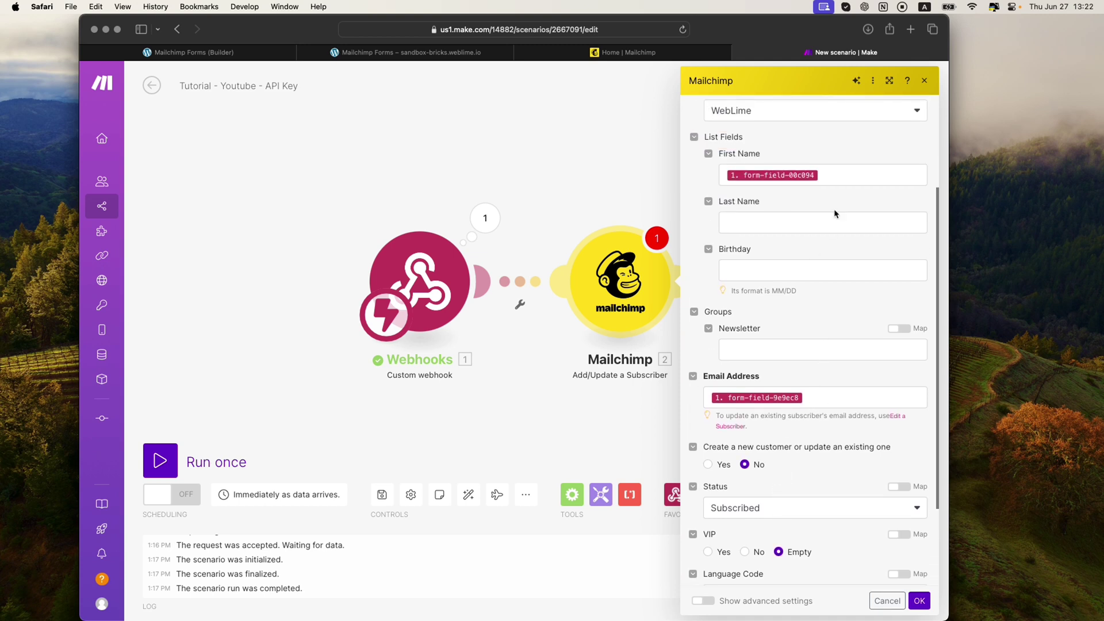
scroll(834, 174, "down", 3)
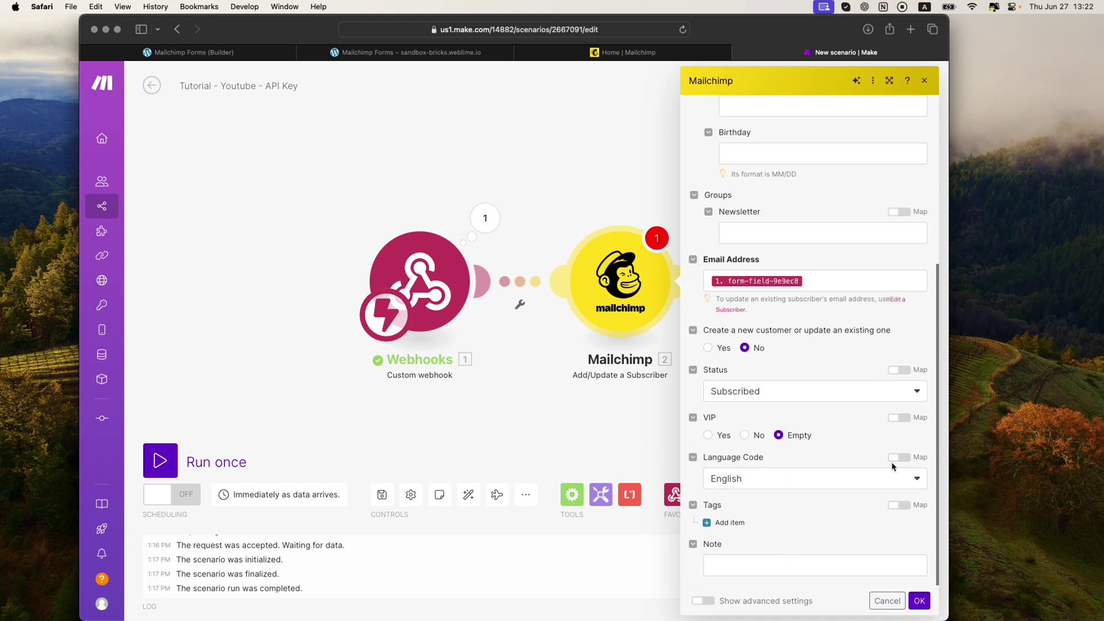
Confirm the Mailchimp settings, save the scenario, and Run once to await webhook data
left_click(919, 601)
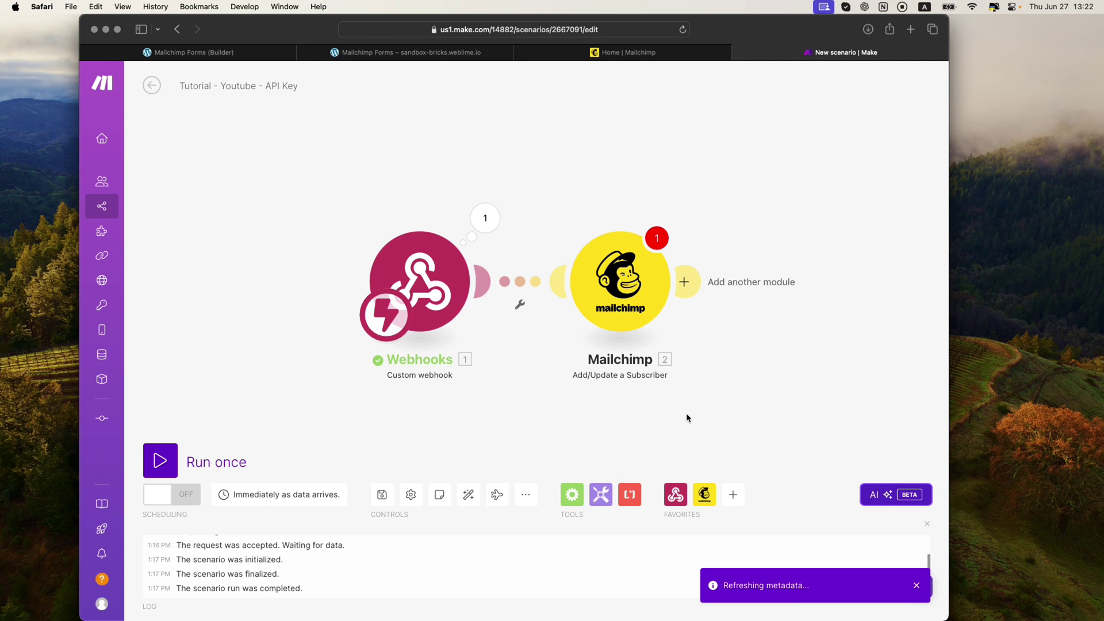
left_click(382, 494)
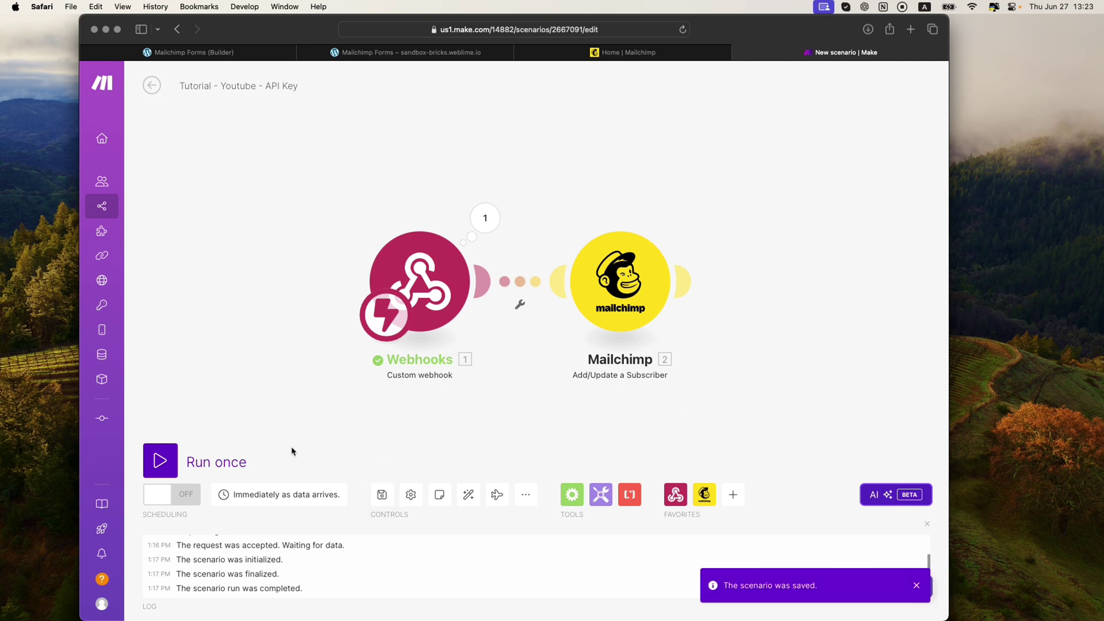
left_click(161, 466)
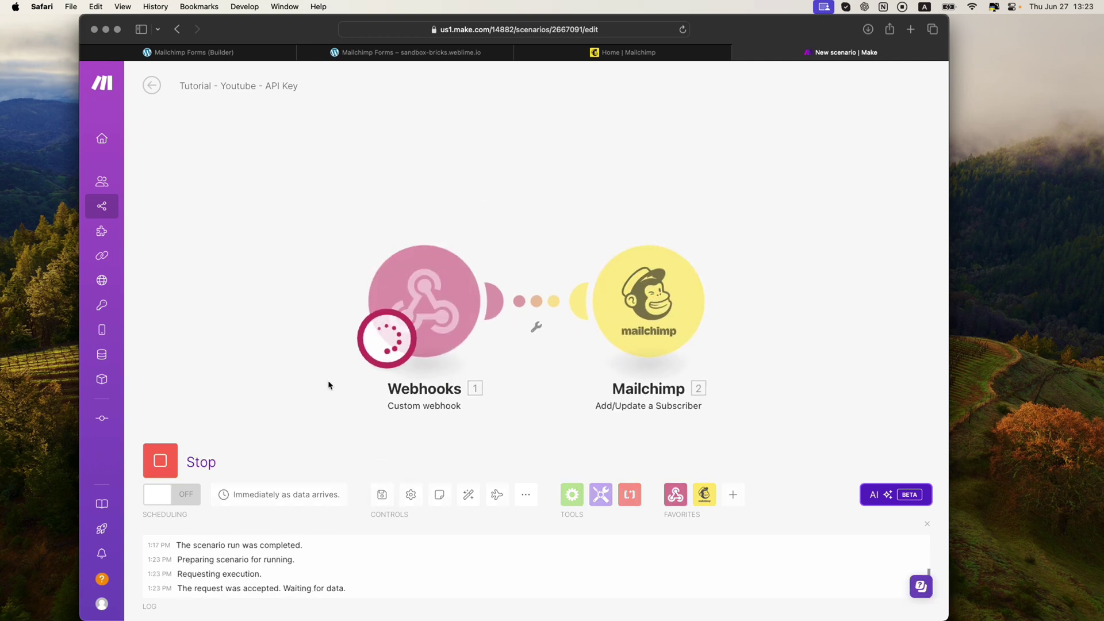
left_click(431, 57)
Reload the form and send a test name and e-mail address, getting Success
left_click(684, 31)
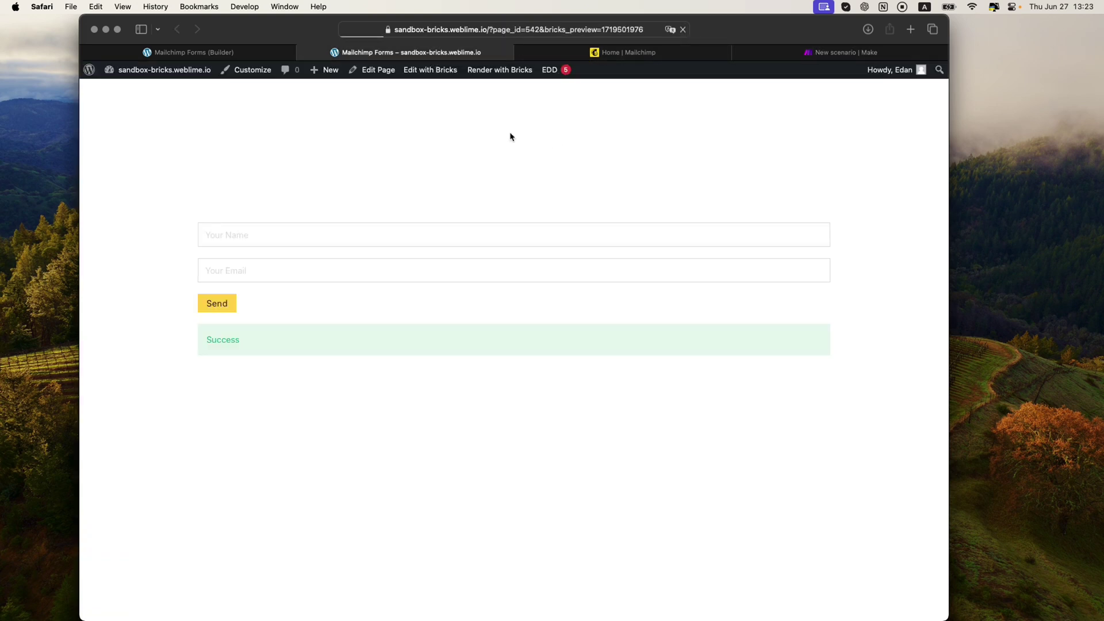
left_click(266, 228)
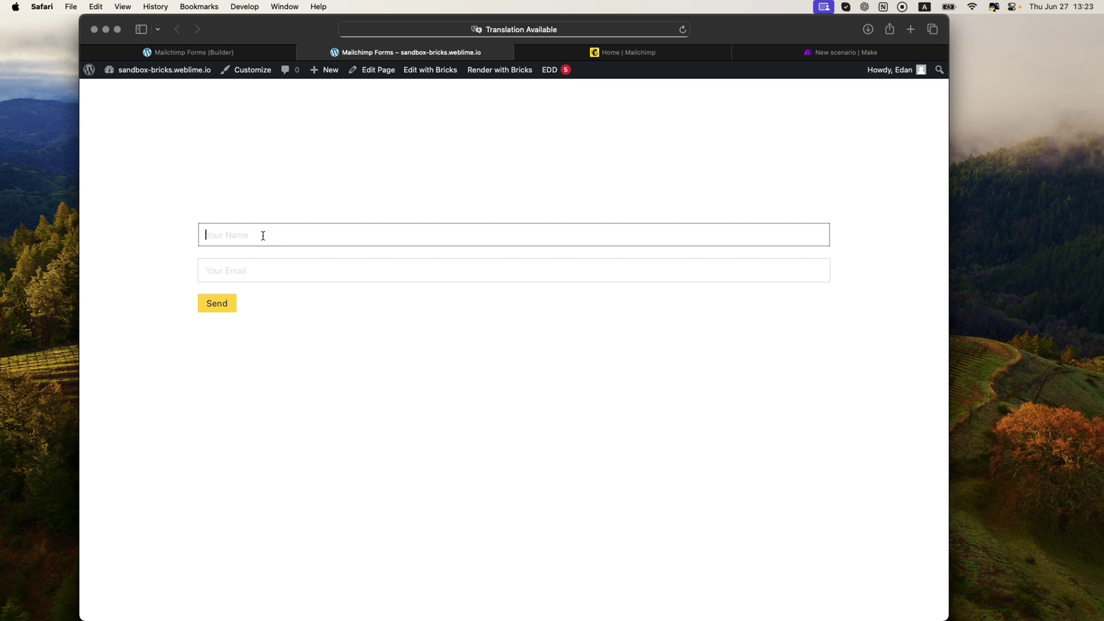
type("edan")
key("Tab")
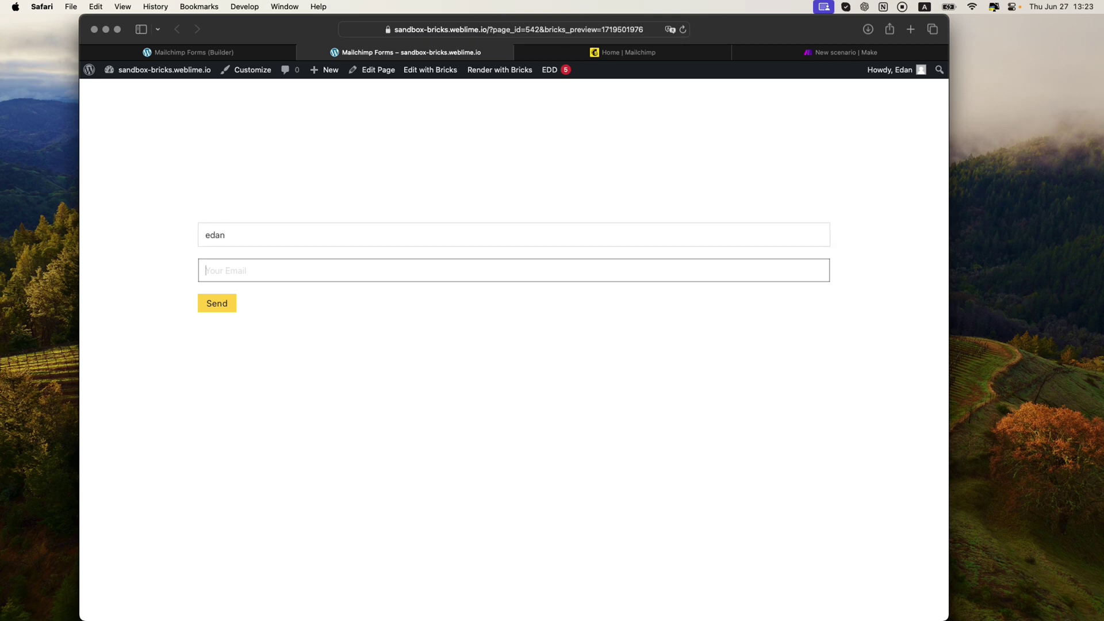
left_click(216, 304)
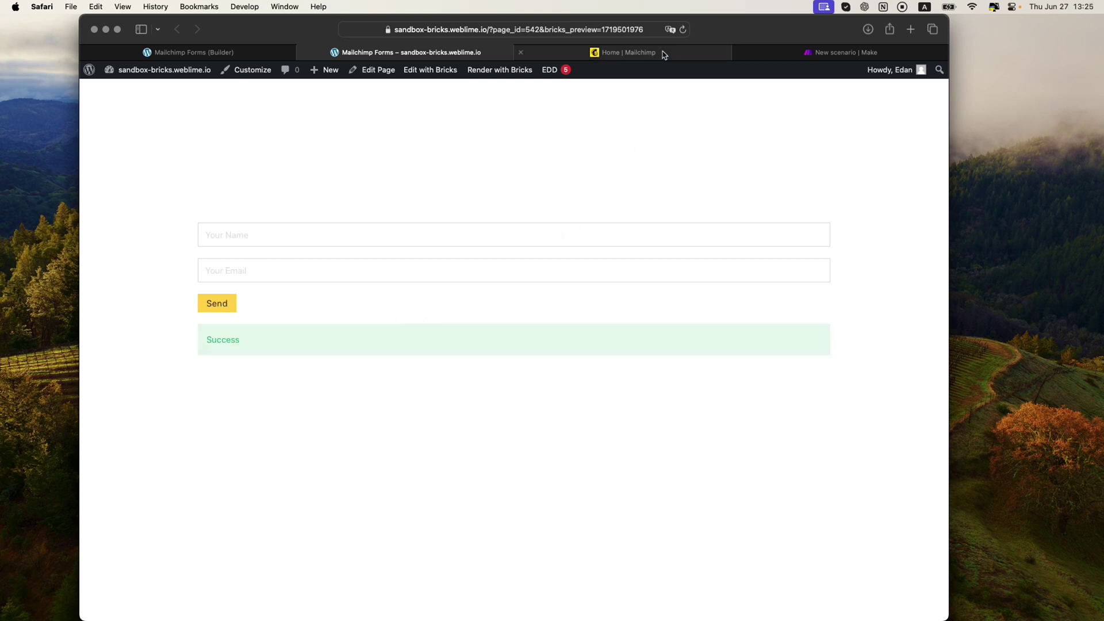
Check Mailchimp's audience contacts, confirming the test contact's Source is Integromat
left_click(629, 52)
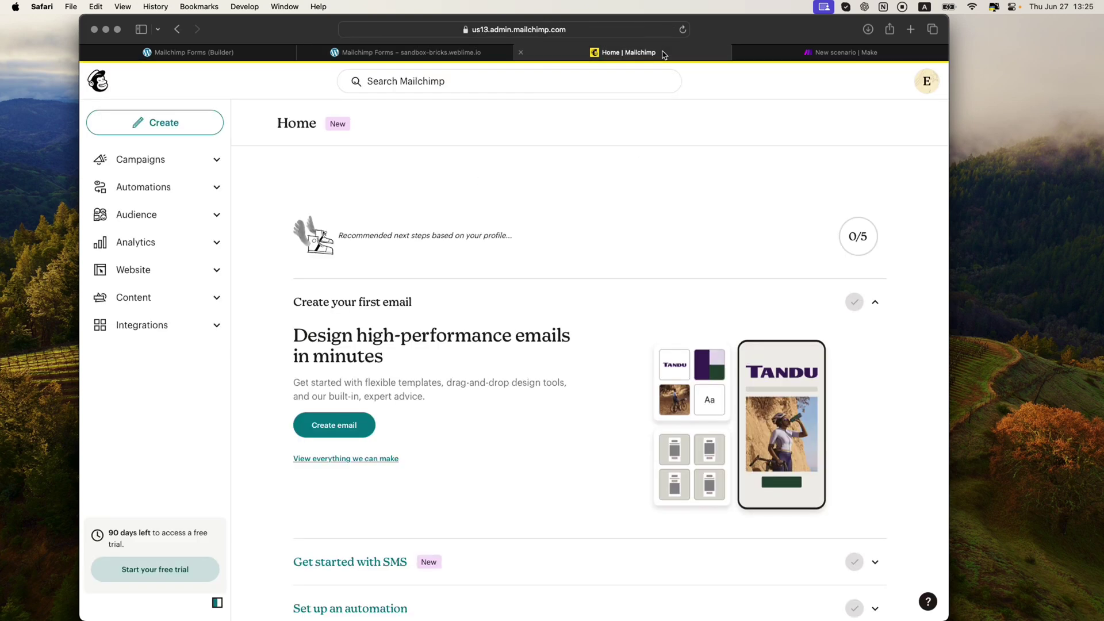
left_click(200, 214)
left_click(154, 263)
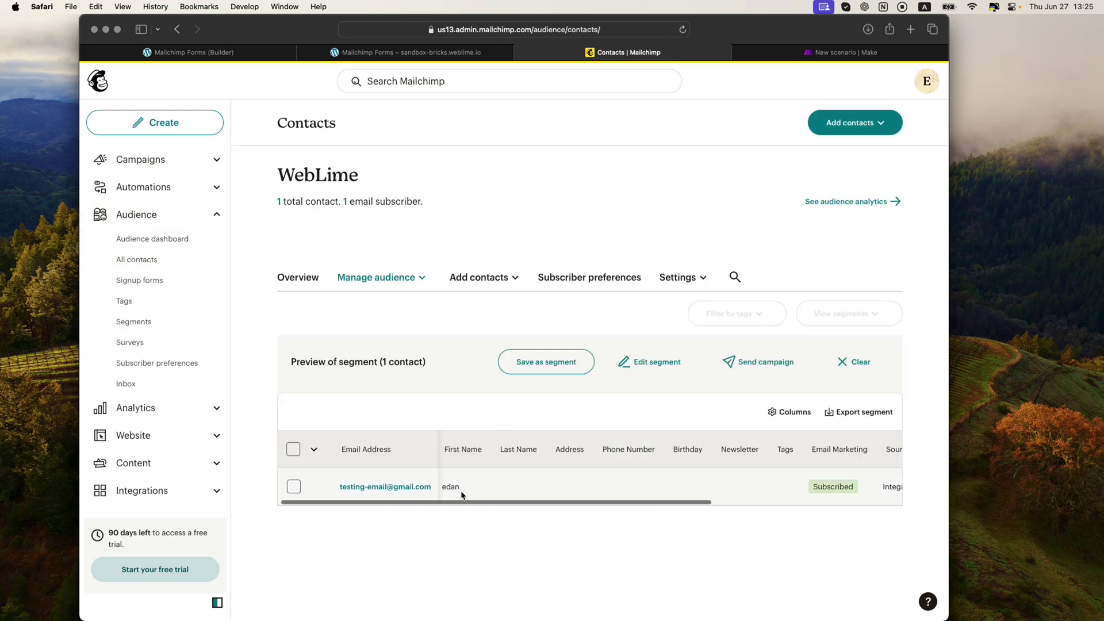
scroll(461, 495, "right", 5)
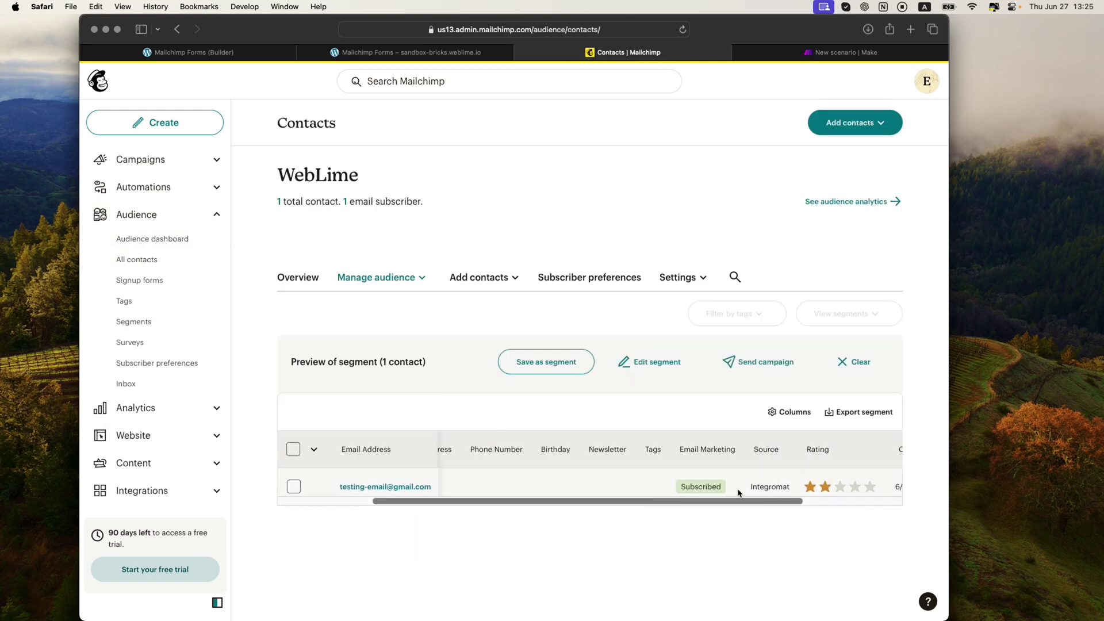
double_click(775, 487)
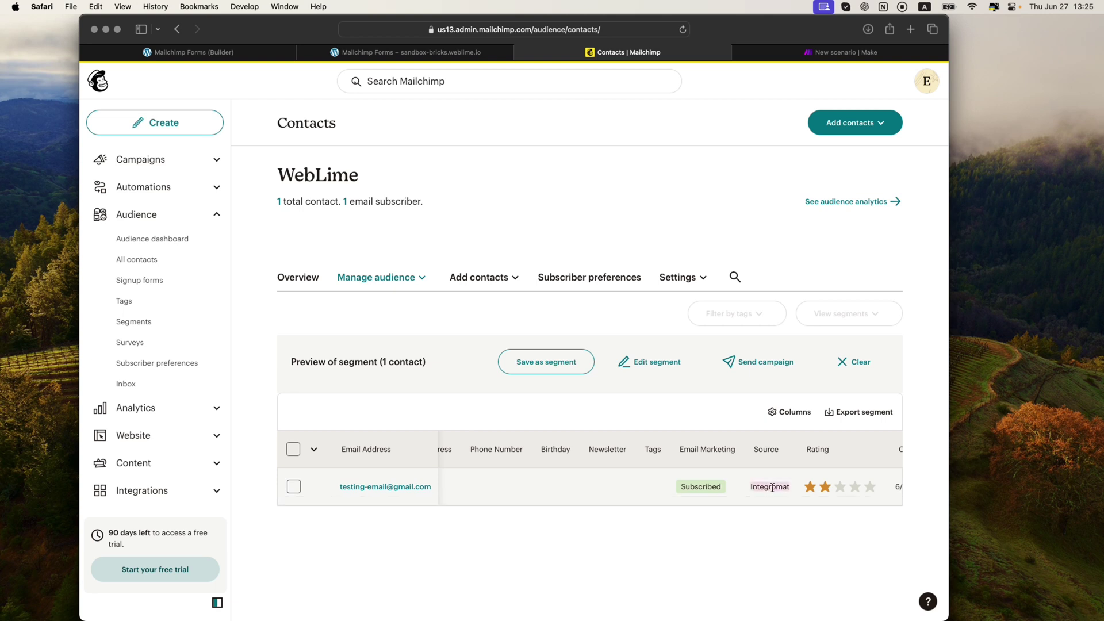
scroll(772, 487, "right", 1)
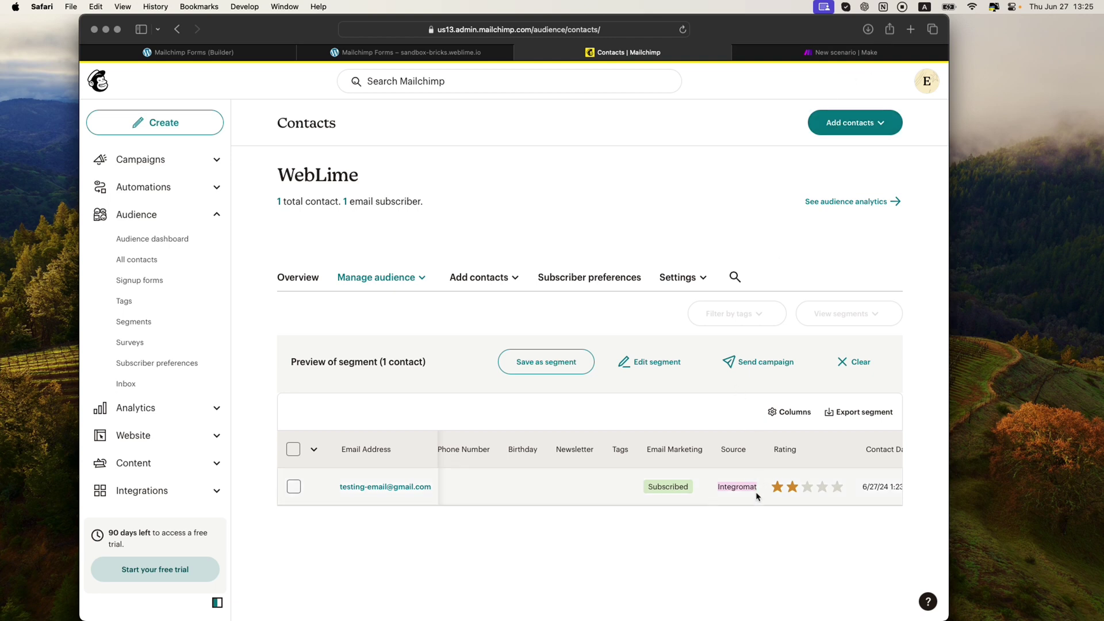
left_click(738, 486)
scroll(738, 486, "right", 2)
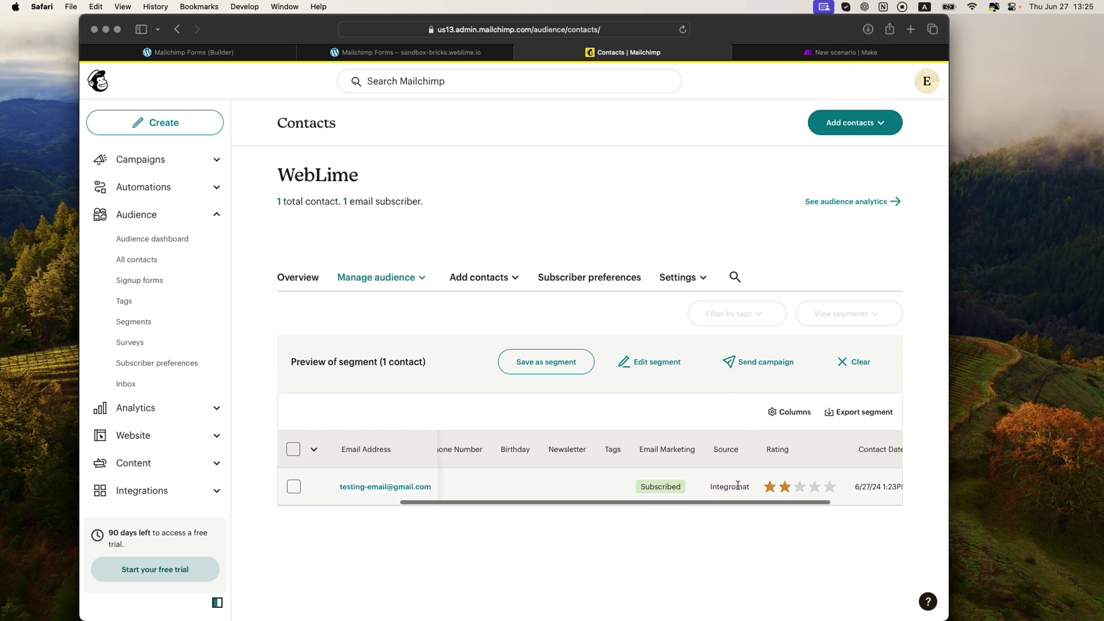
left_click_drag(687, 487, 705, 487)
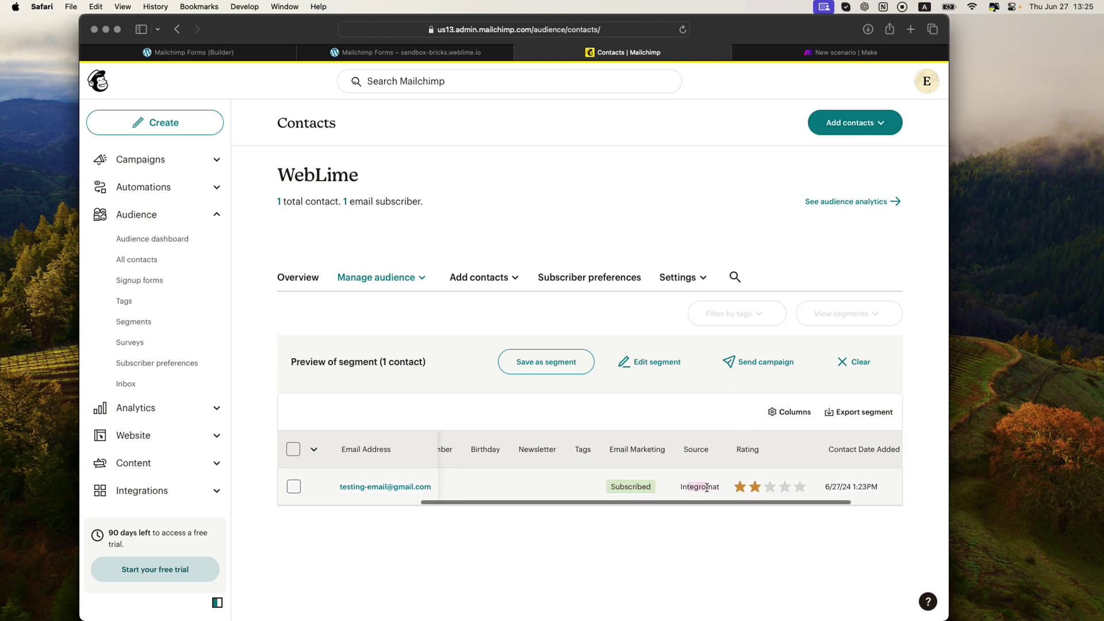
left_click_drag(571, 502, 368, 501)
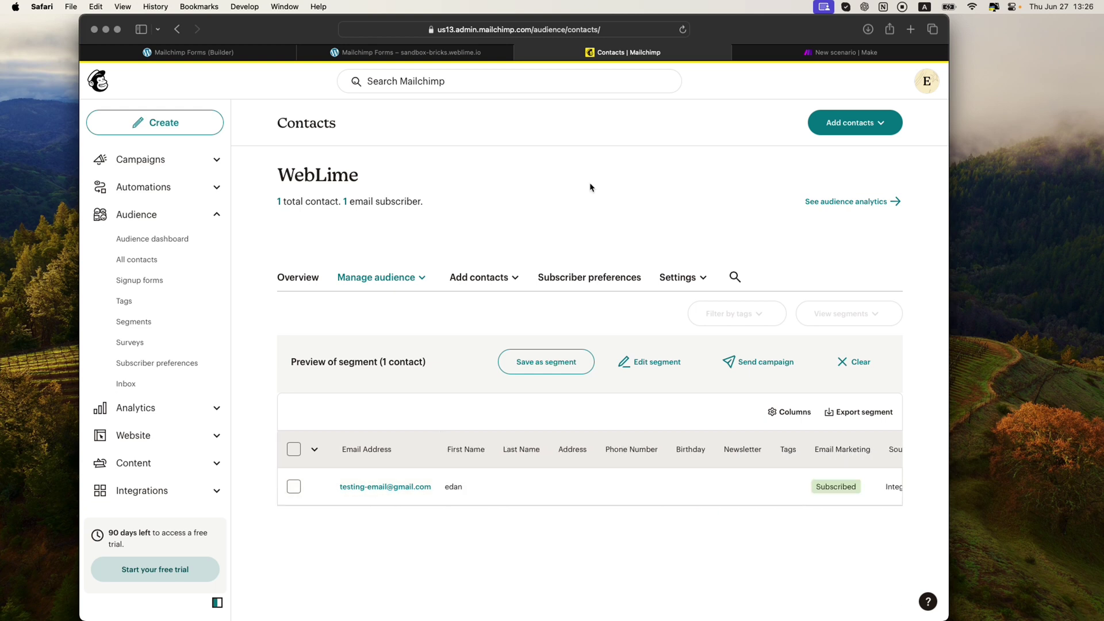
Reload the signup form page and Run once the Make scenario again
left_click(456, 54)
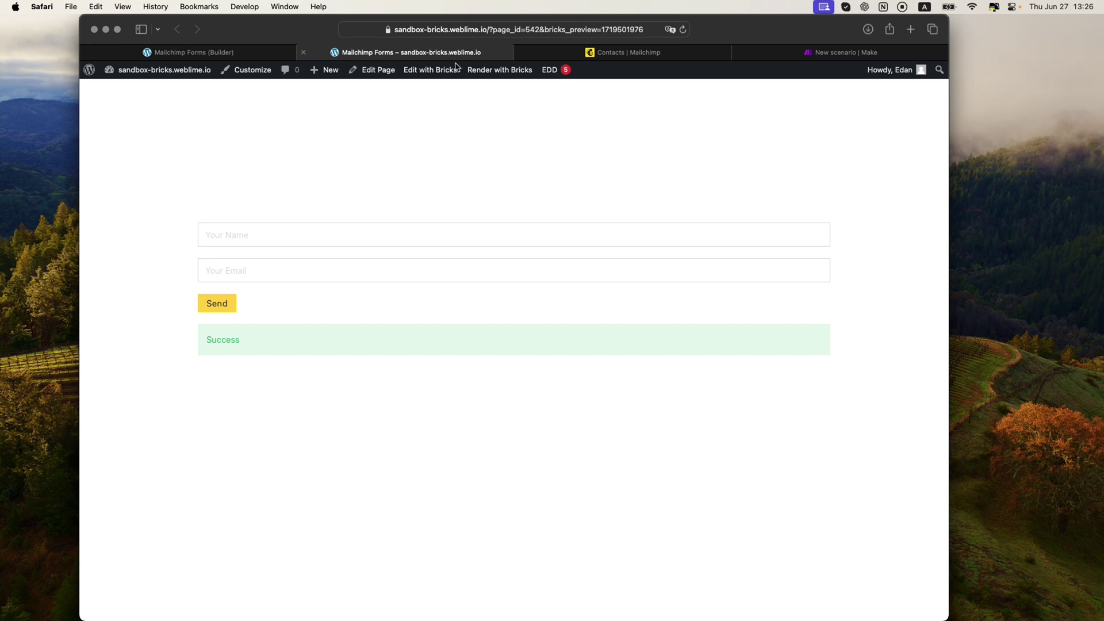
key("super+r")
left_click(828, 56)
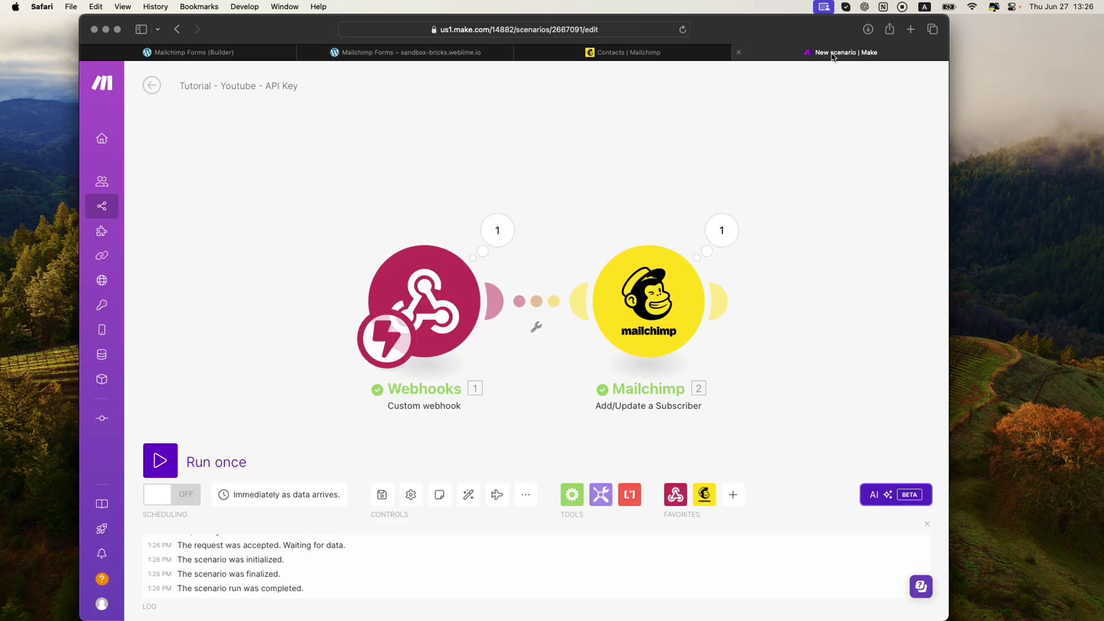
left_click(173, 461)
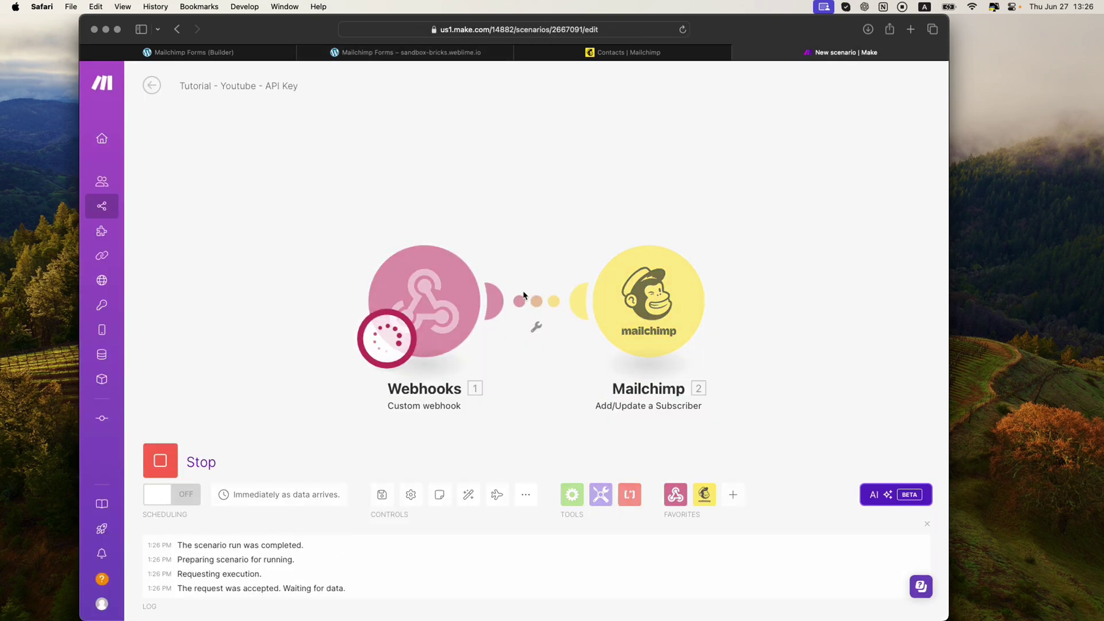
Submit the form with name 'b' and a second test e-mail address
left_click(443, 53)
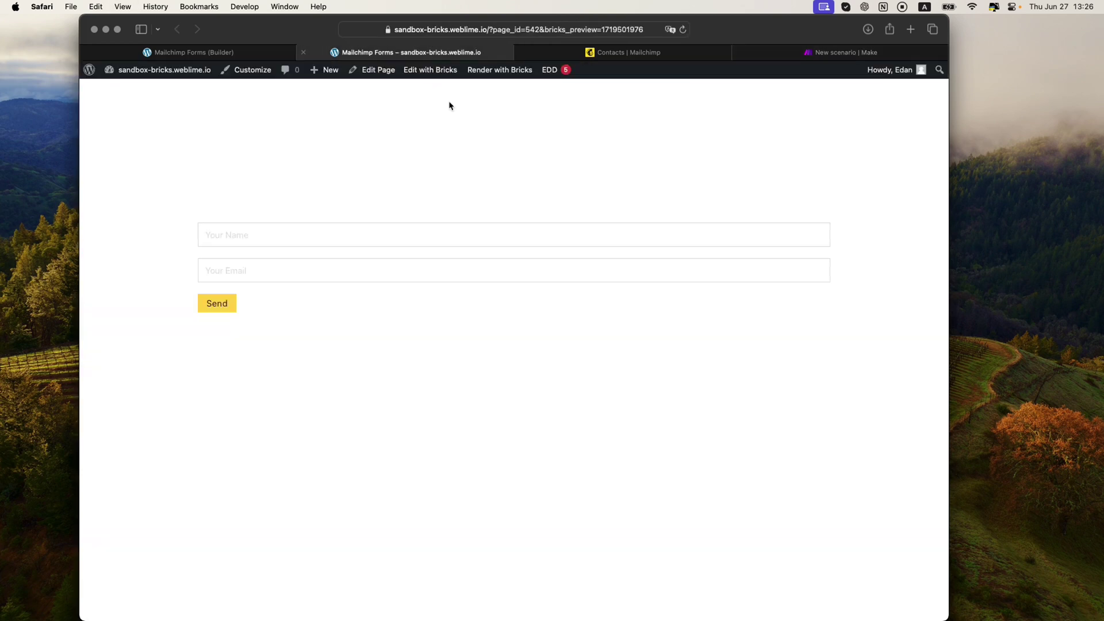
left_click(343, 240)
type("bob")
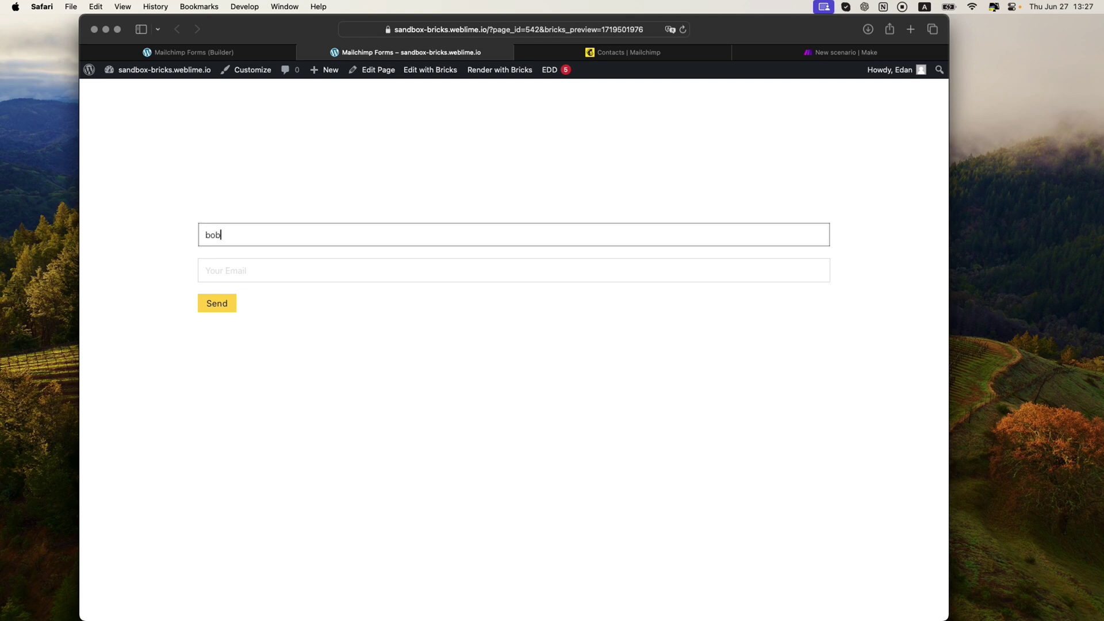
key("Tab")
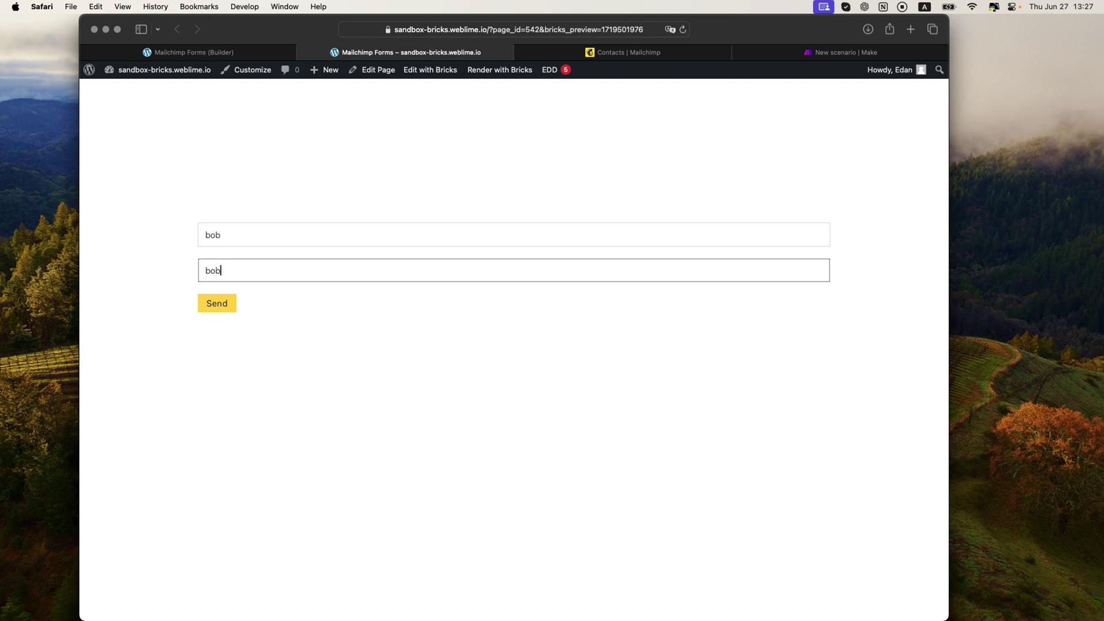
left_click(216, 304)
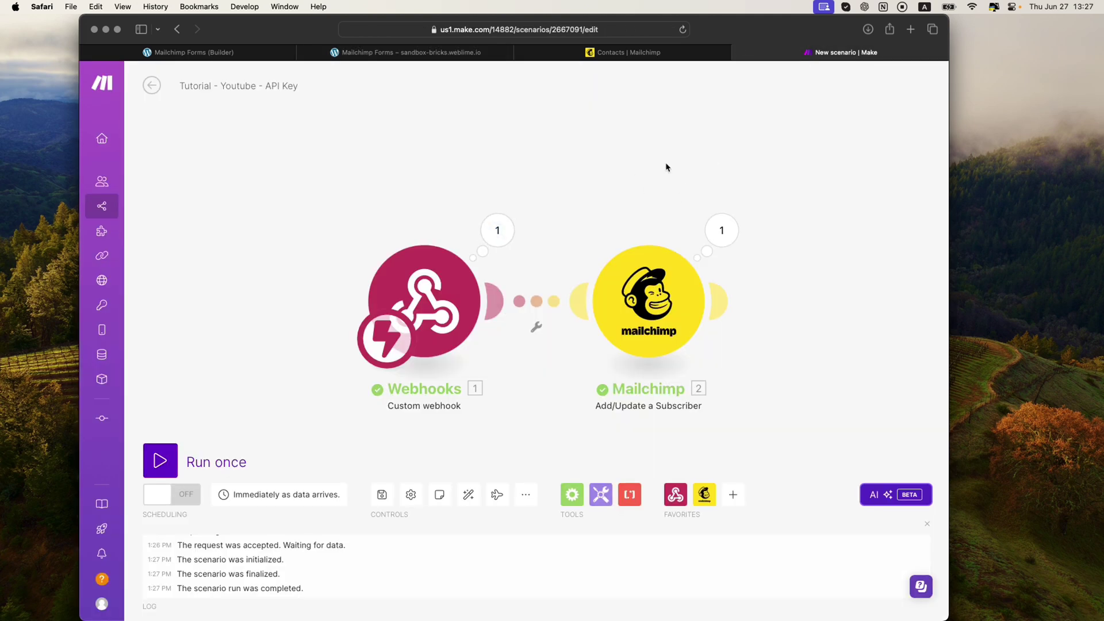
Inspect the Webhooks module's received form data, including the referrer URL
left_click(504, 238)
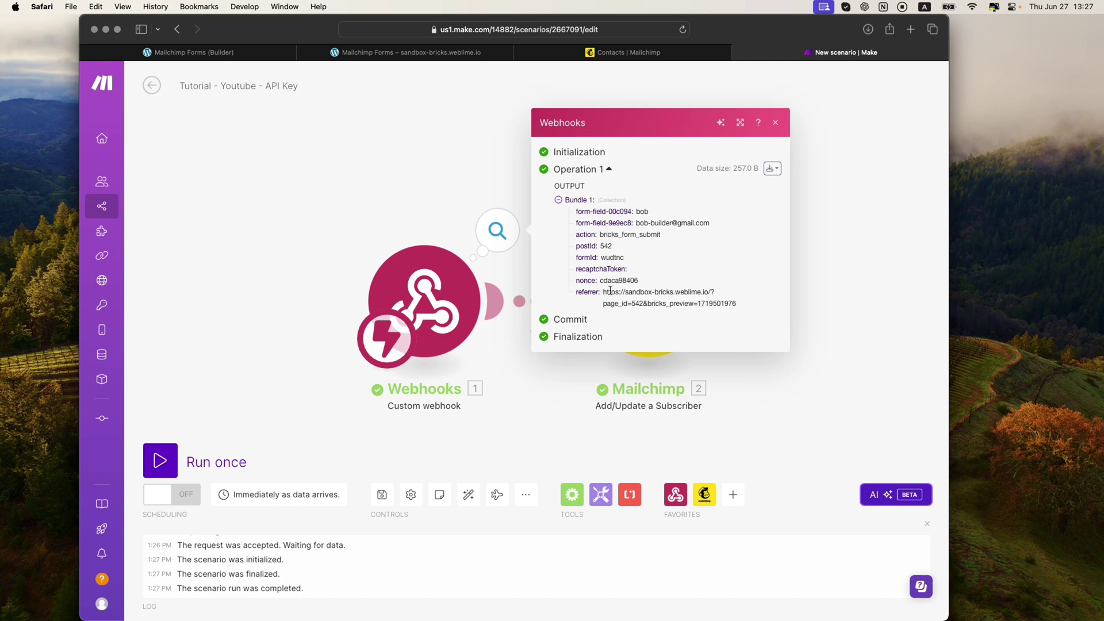
left_click_drag(610, 291, 787, 291)
left_click(835, 281)
Review the Mailchimp module's output showing the newly added subscriber's details
left_click(721, 231)
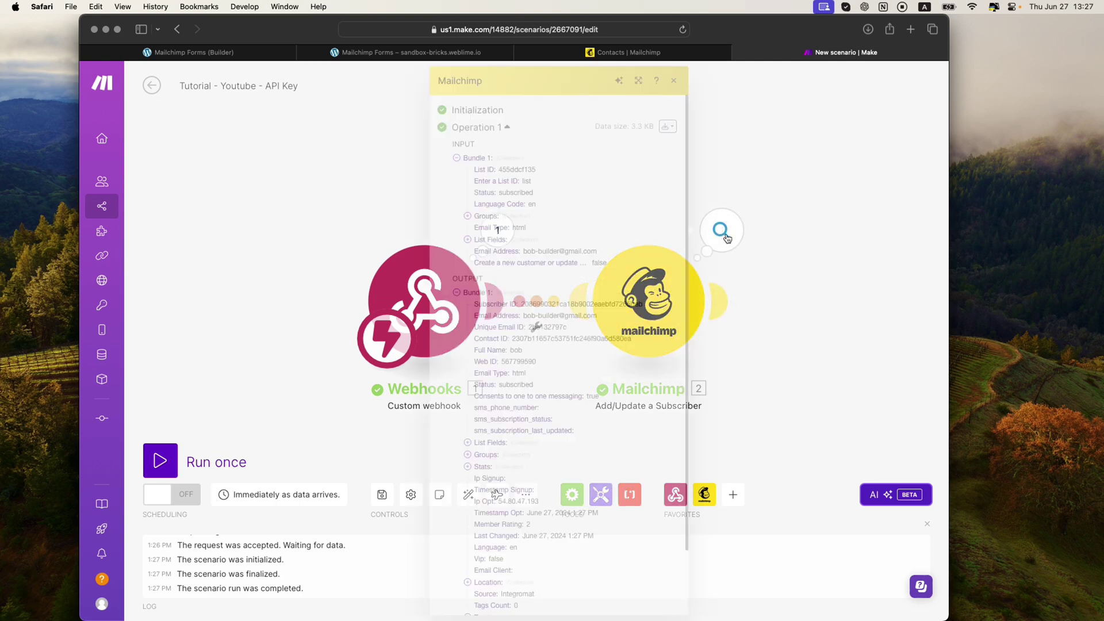
scroll(592, 332, "down", 1)
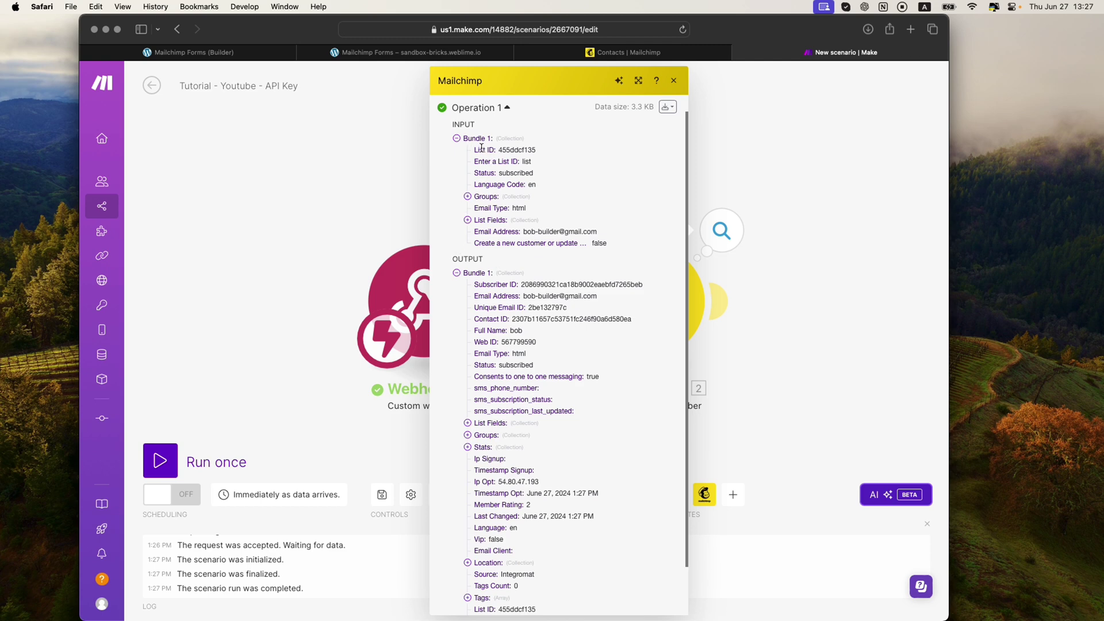
scroll(508, 264, "down", 3)
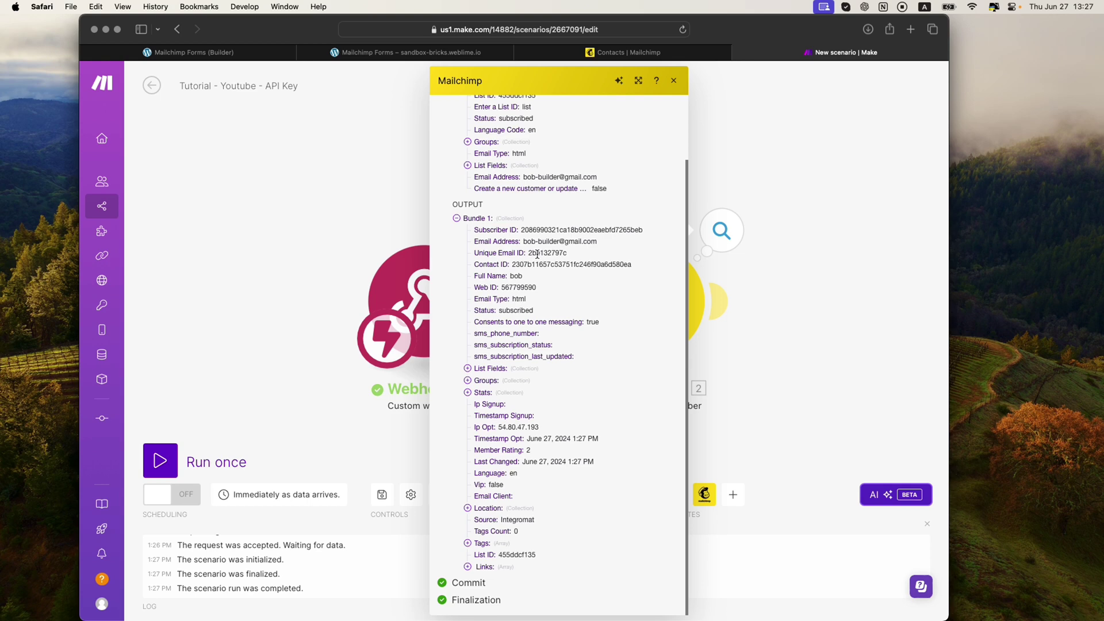
left_click_drag(530, 236, 552, 352)
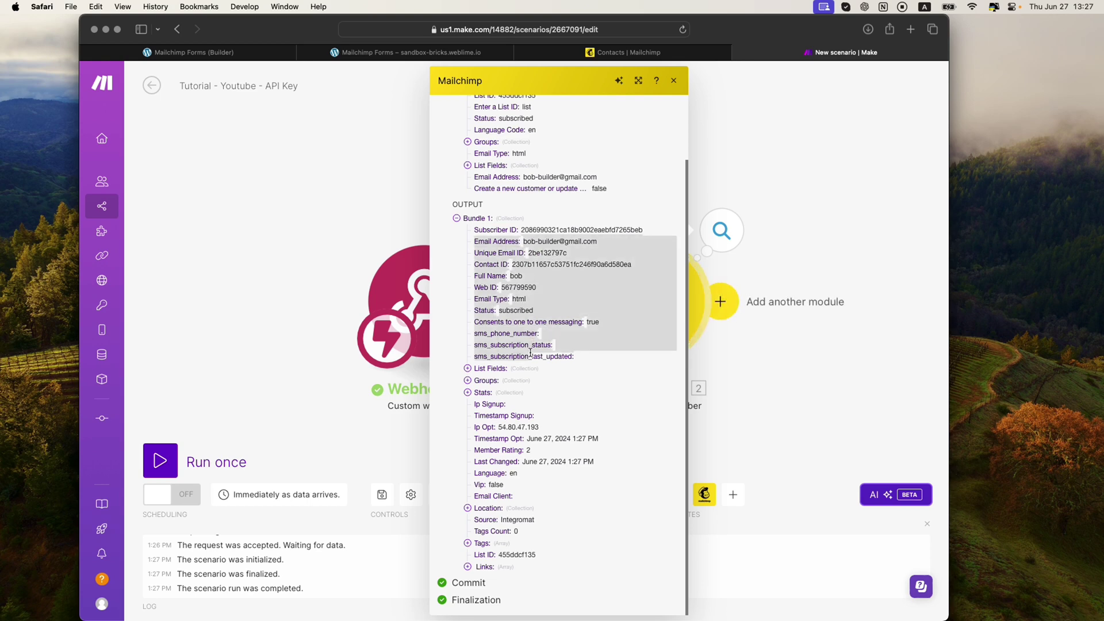
left_click(552, 352)
Confirm Mailchimp contacts show two Subscribed entries, then return to the Make scenario
left_click(808, 244)
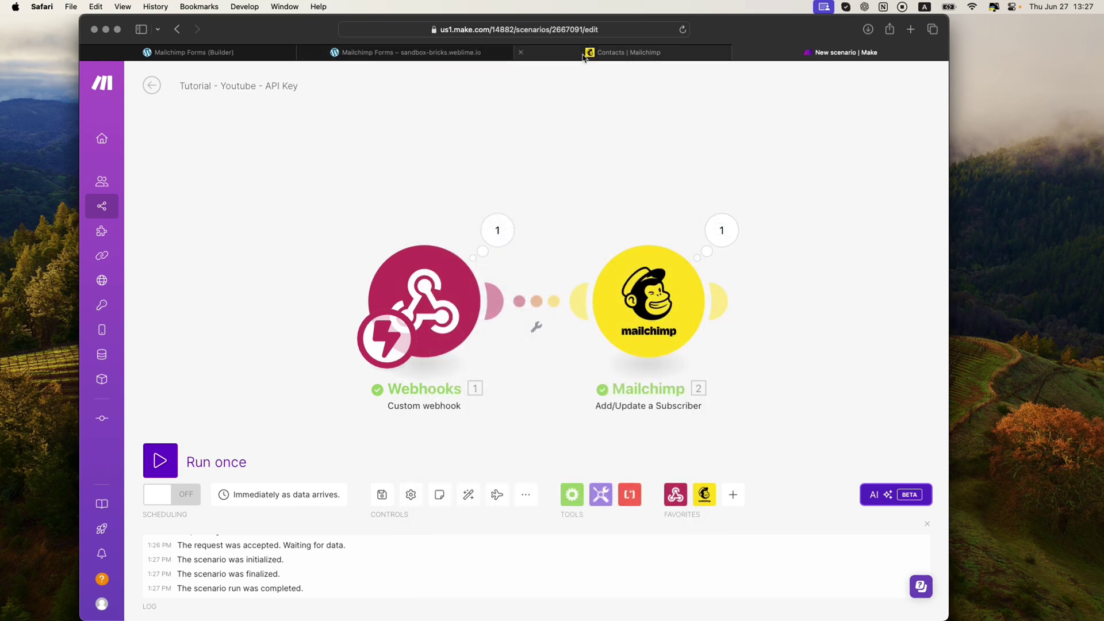
left_click(621, 52)
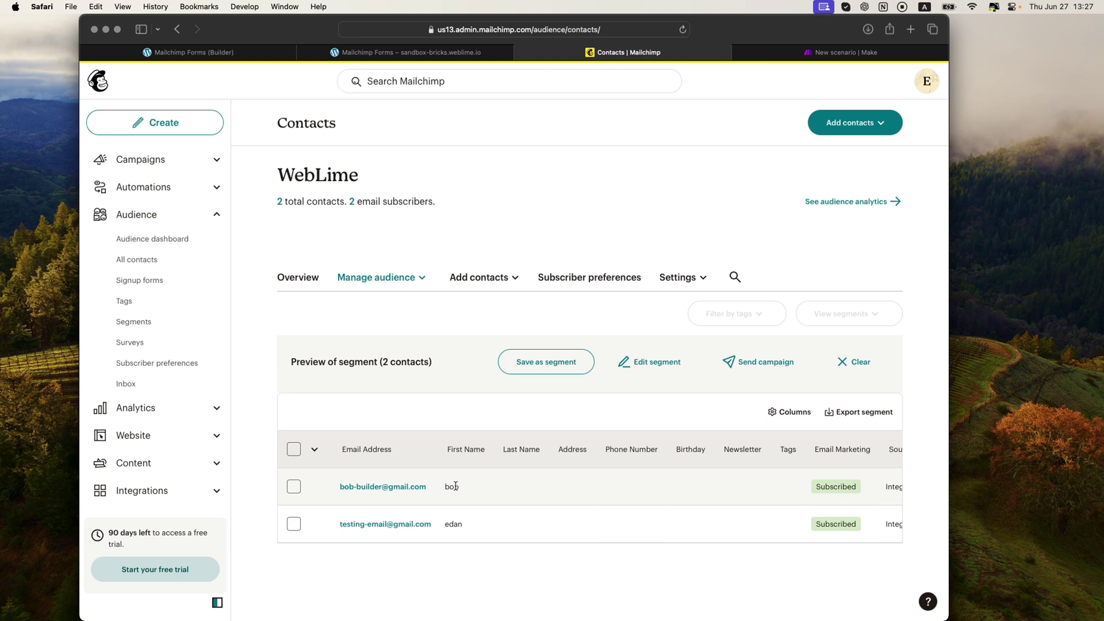
left_click(779, 56)
scroll(561, 215, "down", 2)
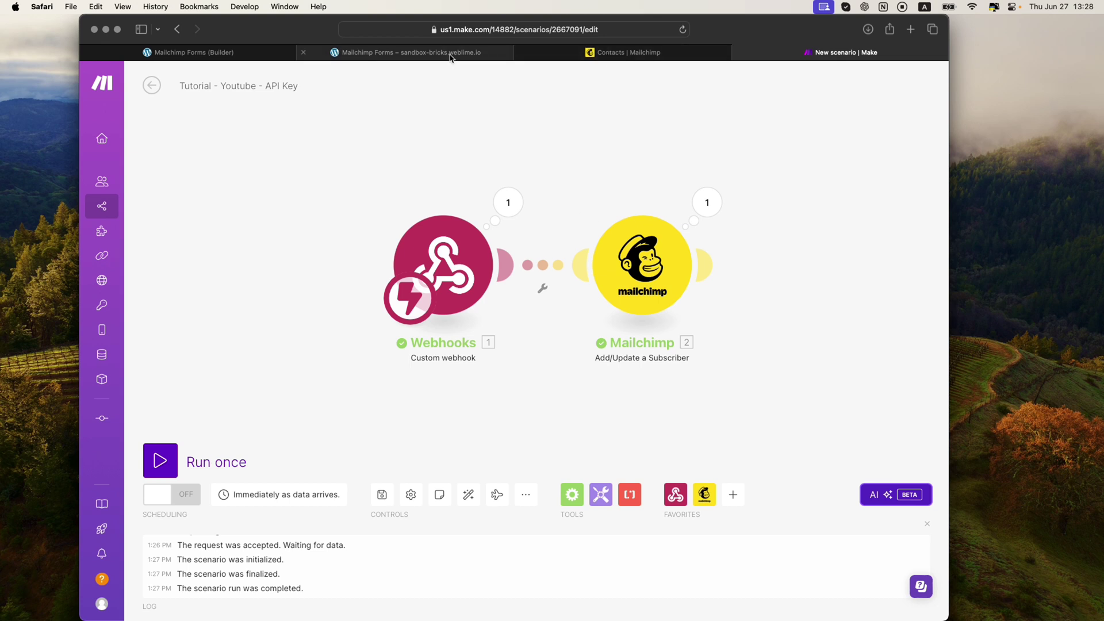
left_click(478, 53)
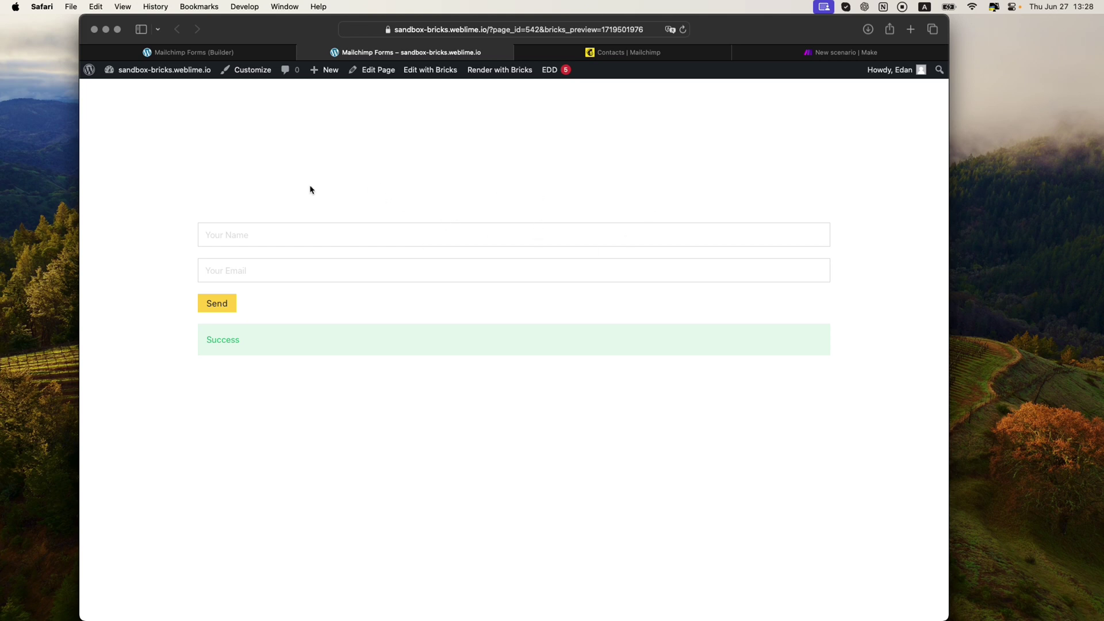
scroll(288, 185, "down", 2)
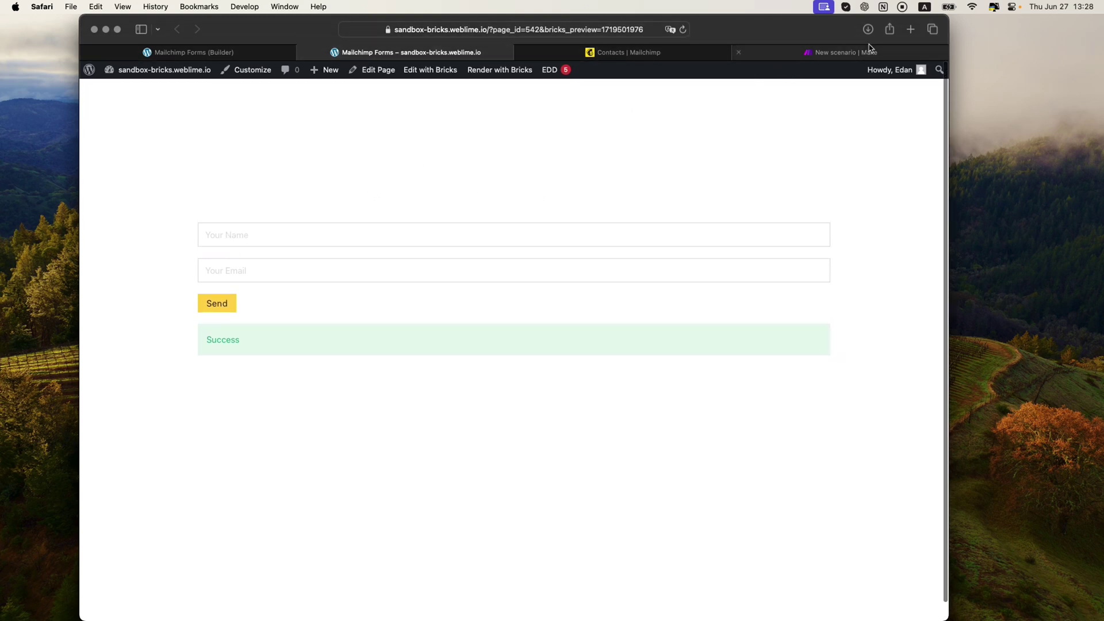
left_click(866, 51)
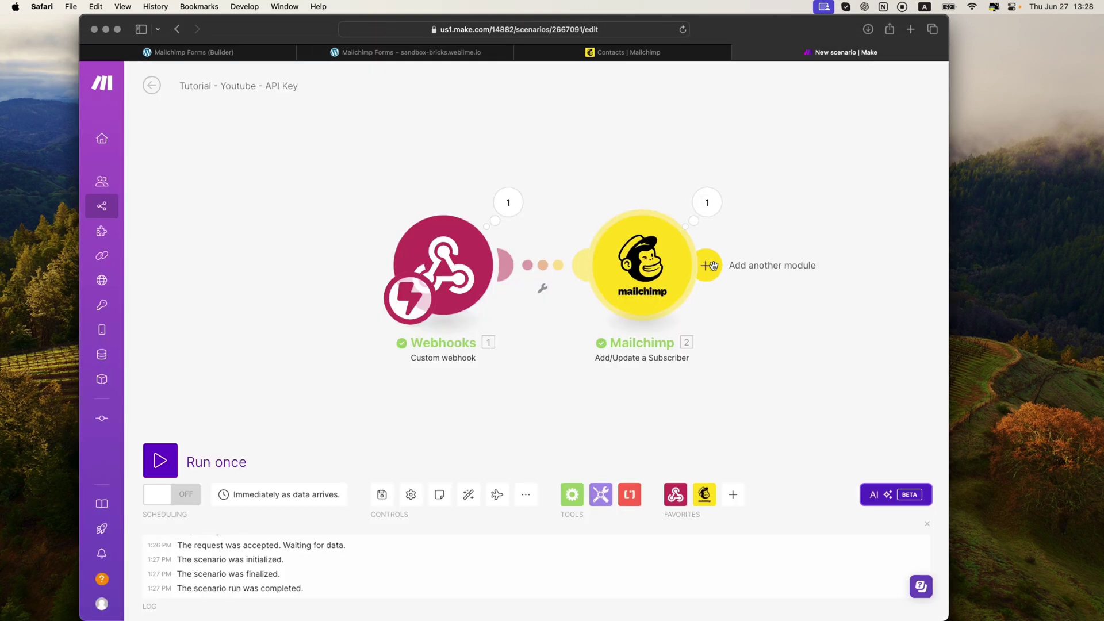
left_click(706, 264)
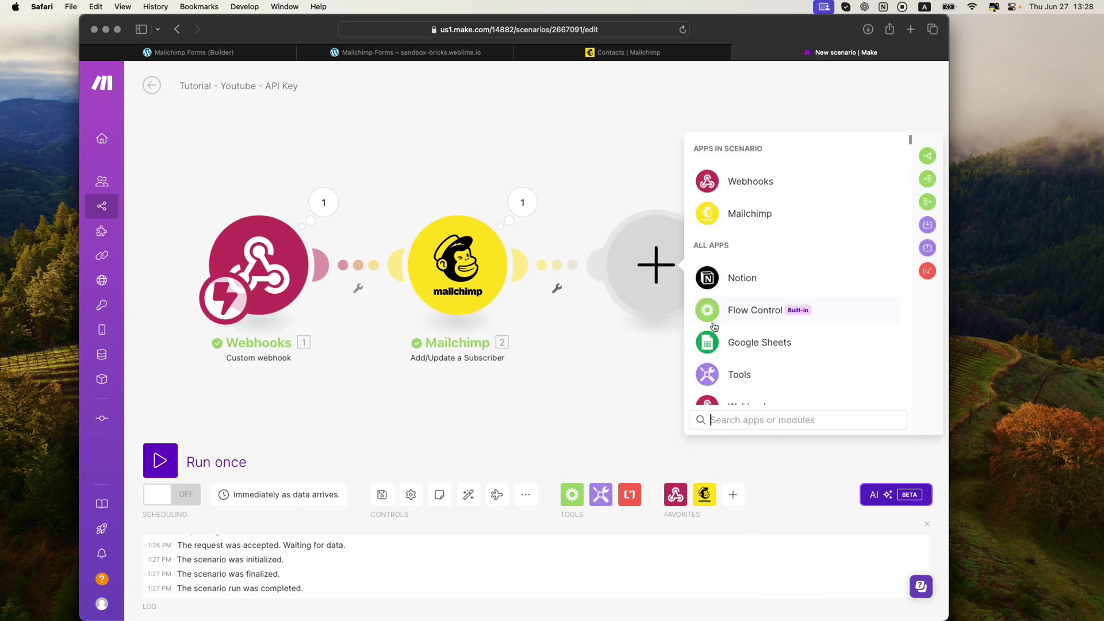
scroll(709, 326, "down", 3)
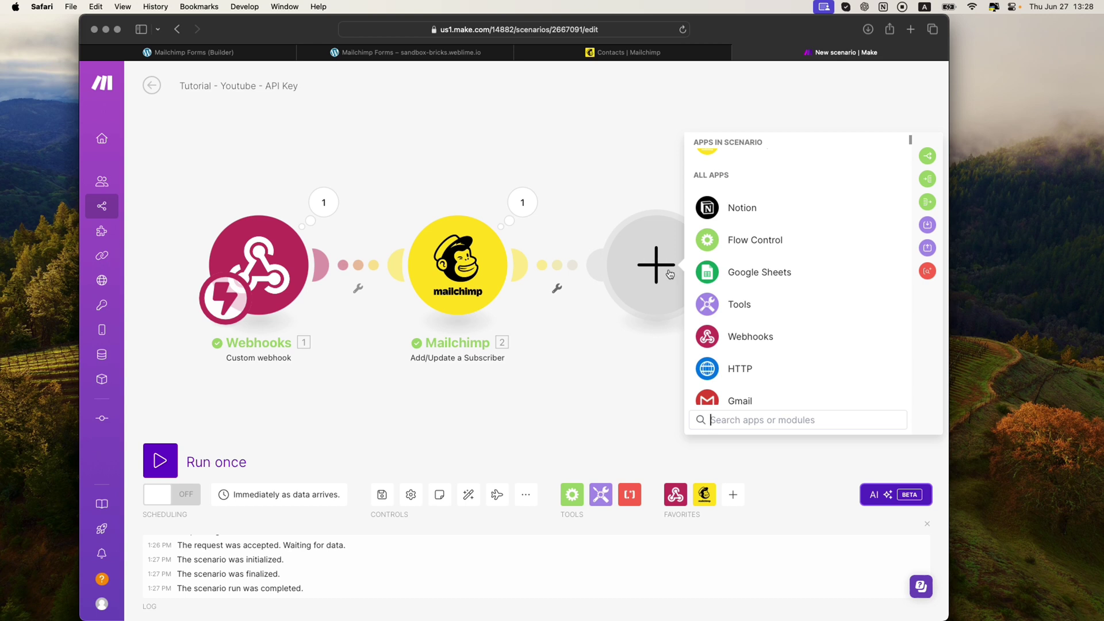
type("gmail")
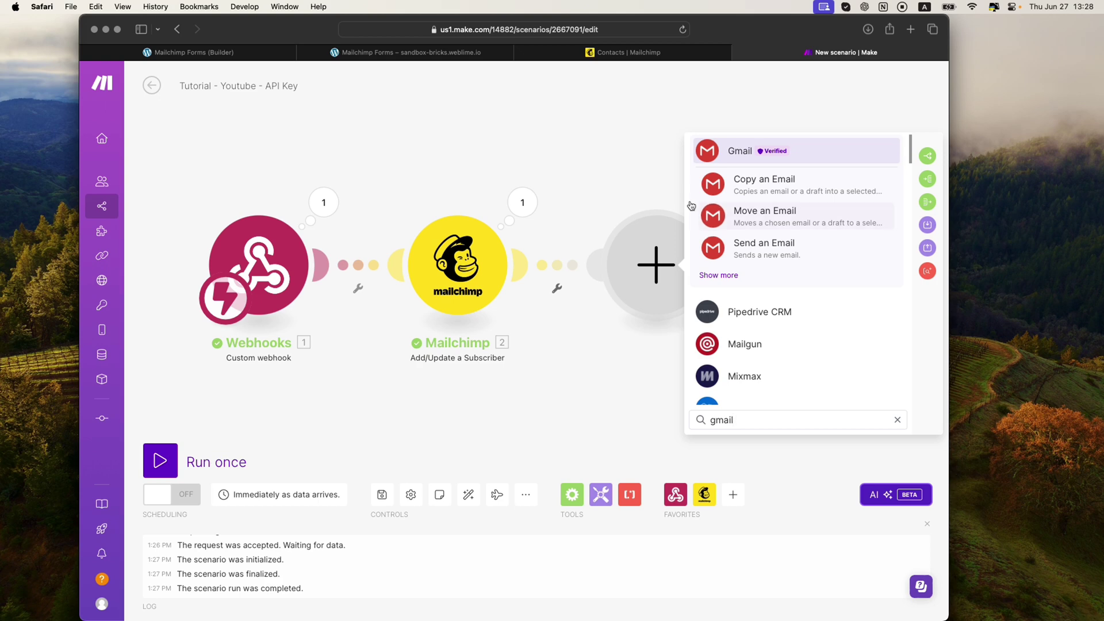
key("super+a")
key("BackSpace")
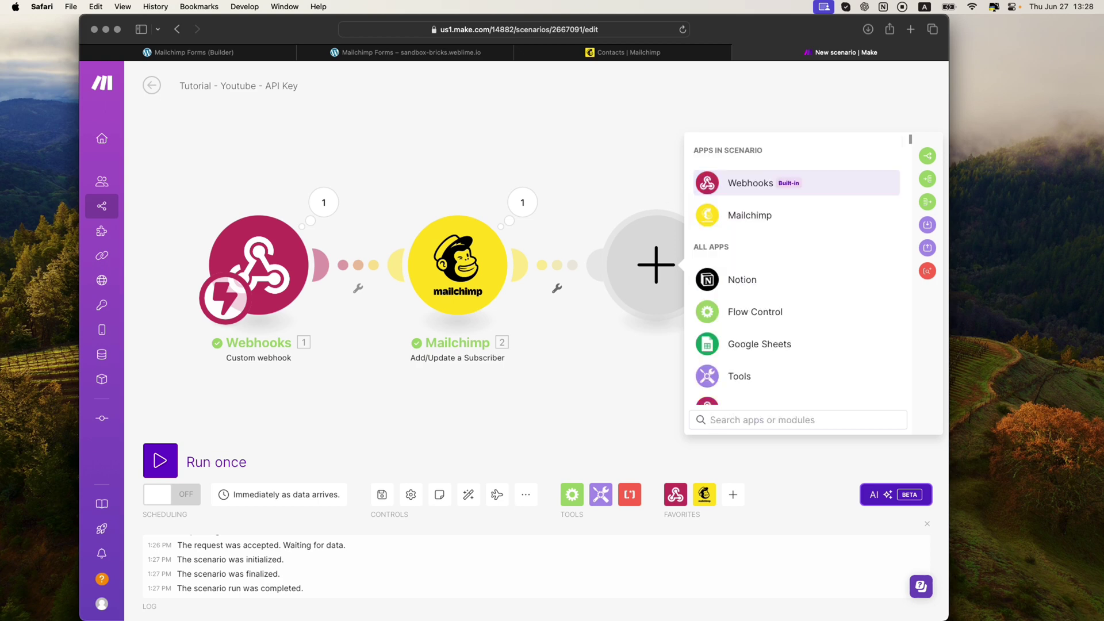
scroll(792, 375, "down", 4)
scroll(791, 375, "down", 15)
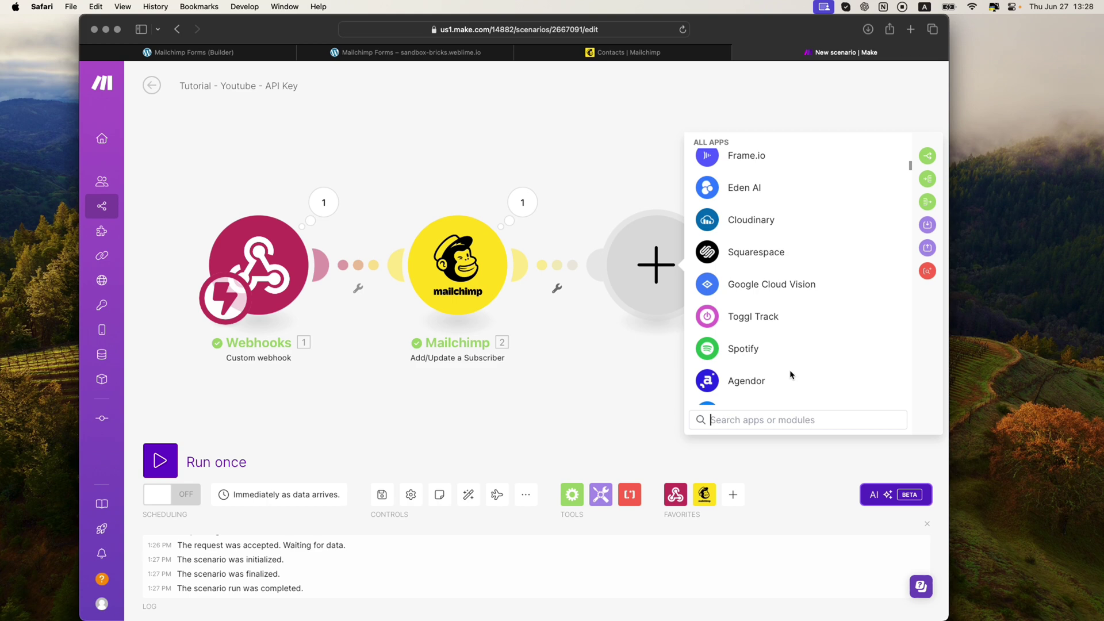
scroll(791, 375, "down", 15)
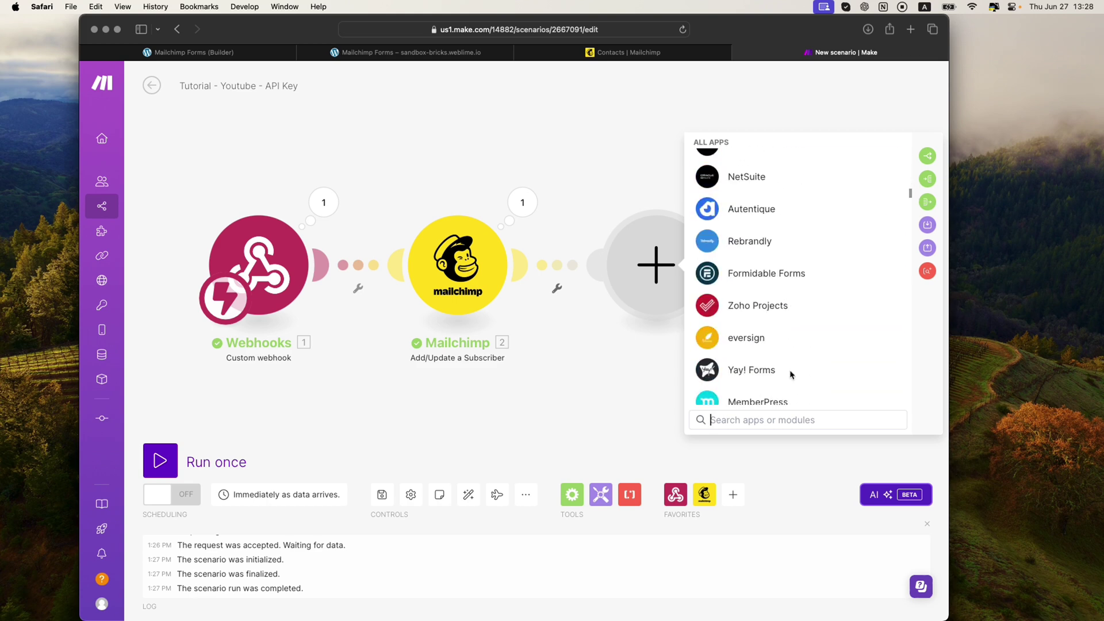
scroll(791, 375, "down", 5)
left_click(576, 178)
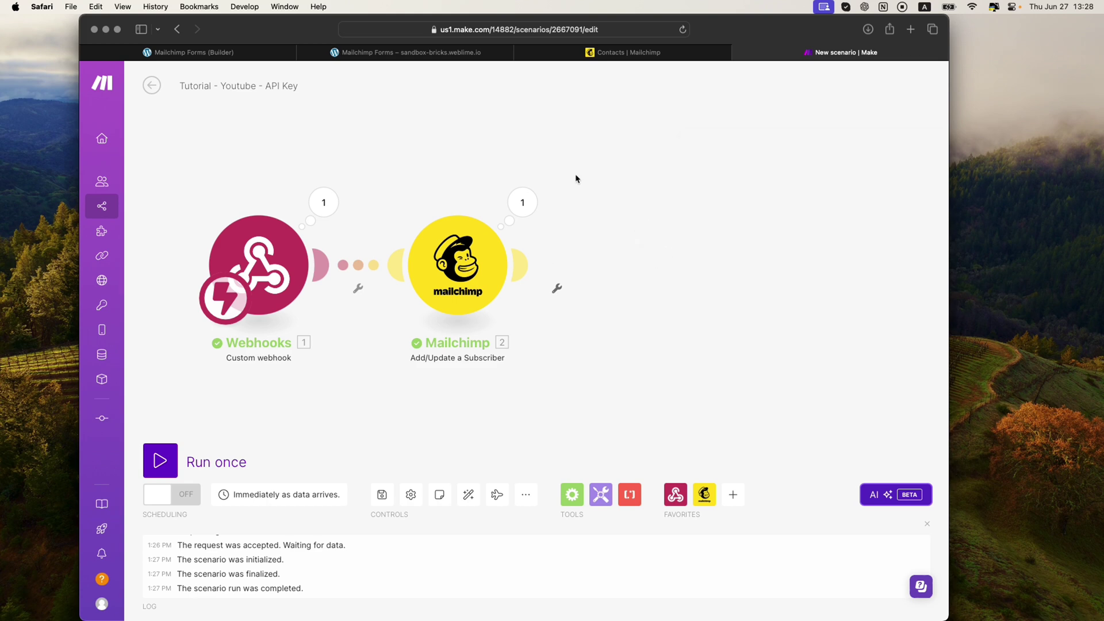